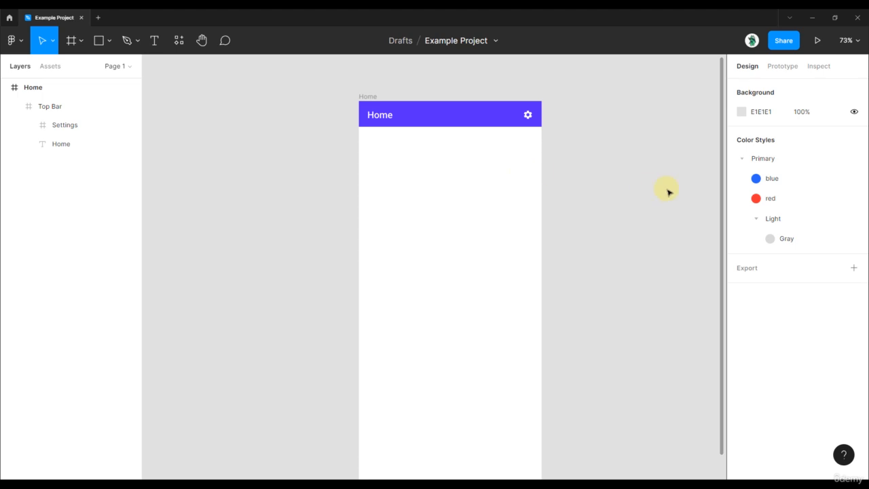
Step: Add a text reading "Header" inside the Home frame, in the blank area below the top bar
scroll(463, 160, "up", 2)
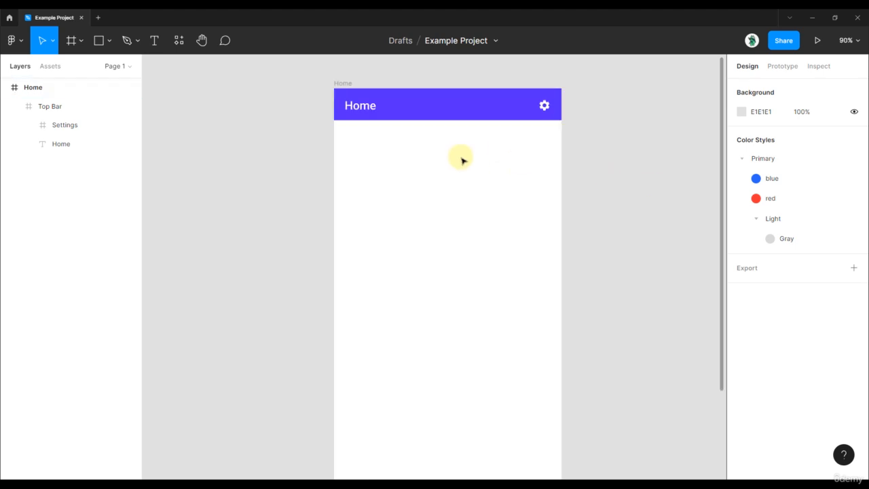
key("t")
left_click(389, 202)
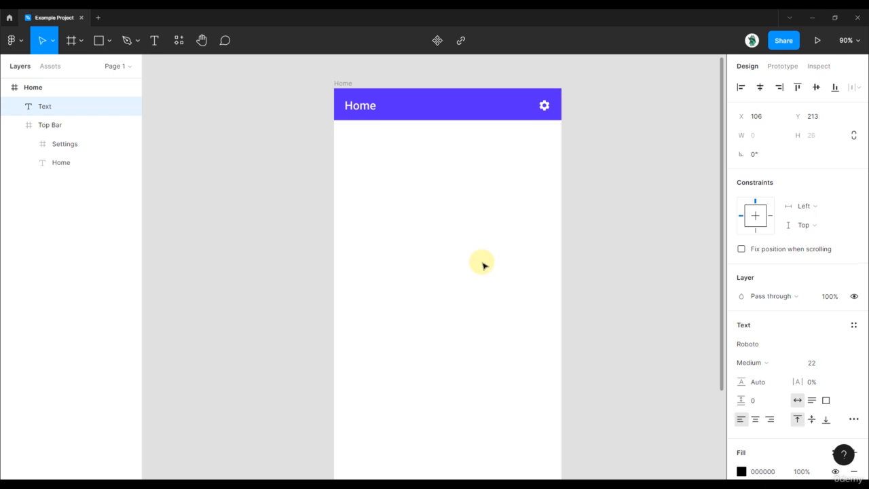
type("Header")
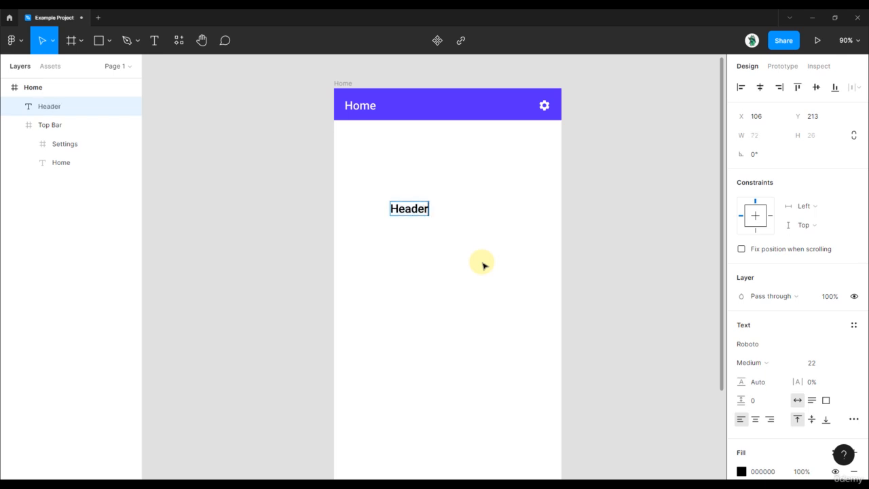
type("ing")
key("ctrl+a")
type("Header")
left_click(659, 247)
scroll(310, 191, "up", 5)
scroll(449, 191, "up", 2)
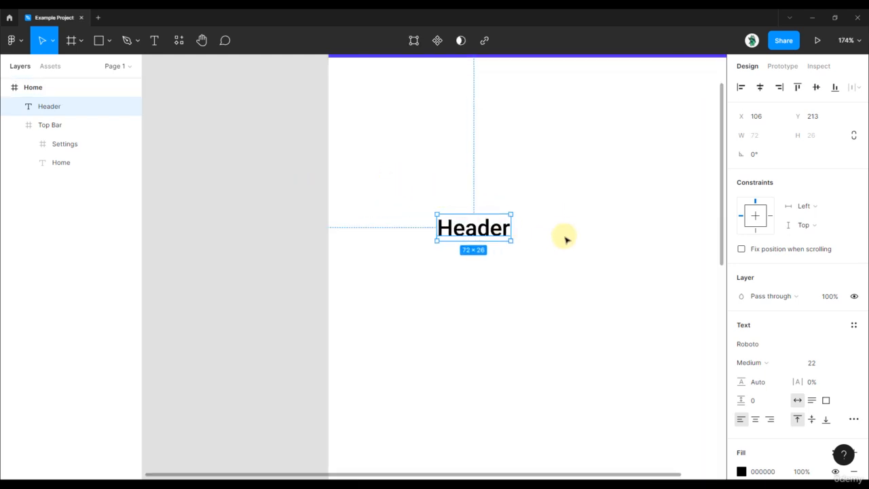
Step: Move the Header text closer to the frame's top-left corner, to about X 62, Y 189
left_click(764, 365)
left_click(842, 360)
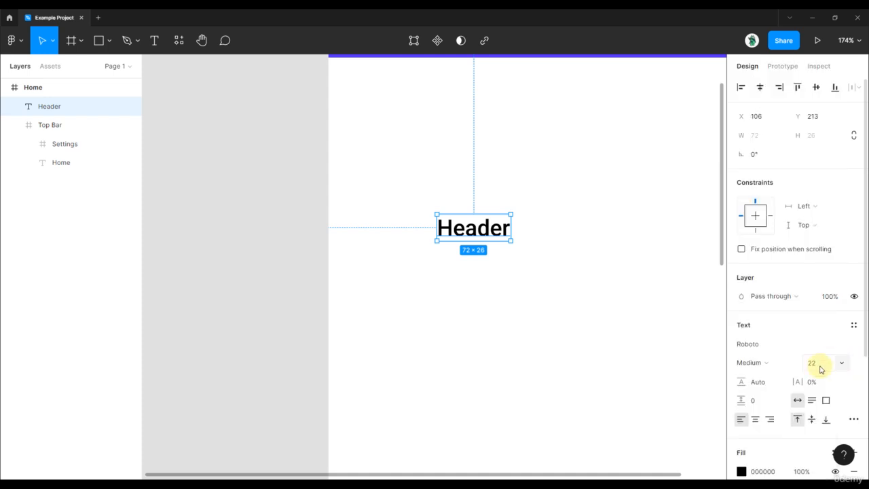
scroll(582, 259, "down", 3)
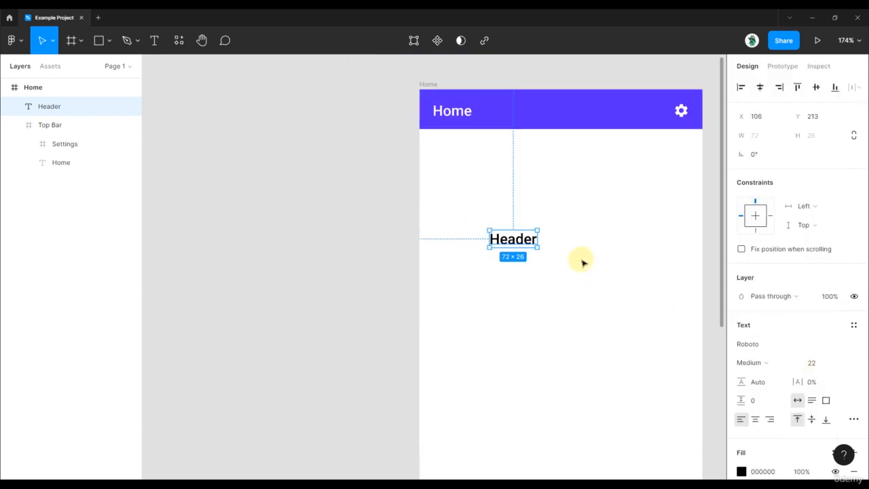
left_click_drag(527, 238, 500, 223)
Step: Duplicate the Header text straight below the original, at about Y 231
scroll(502, 225, "up", 2)
scroll(502, 224, "up", 2)
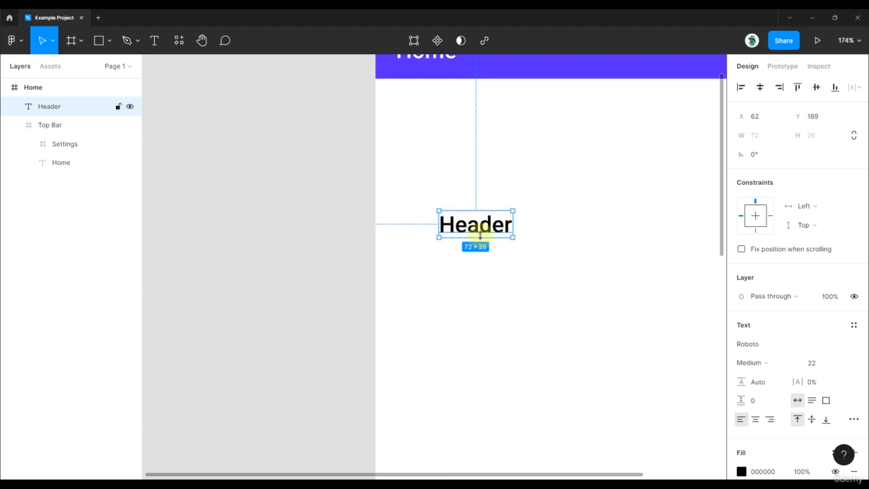
key("alt+shift")
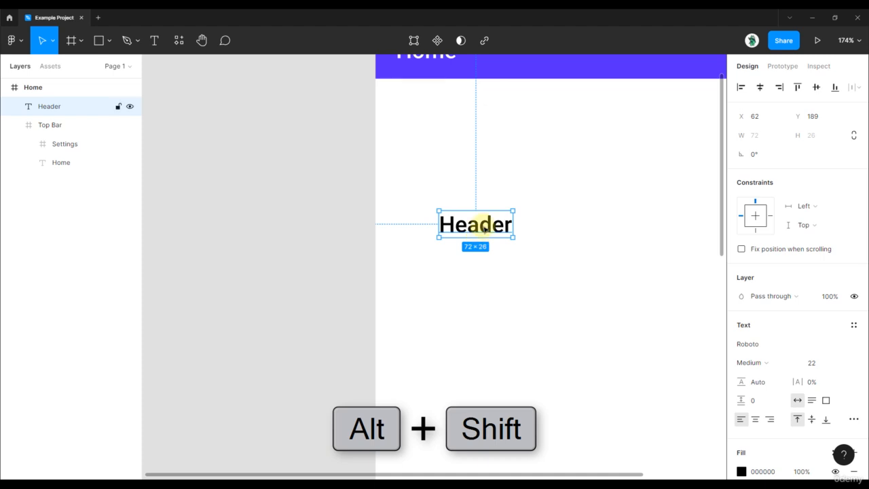
left_click_drag(486, 225, 486, 268)
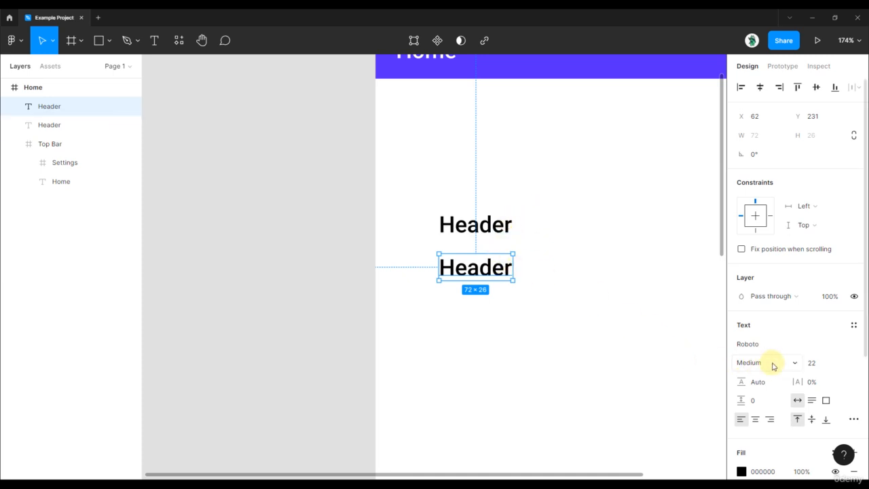
Step: Set the lower Header copy to font size 18 and Regular weight, and place it directly beneath the first Header at Y 215
left_click(841, 366)
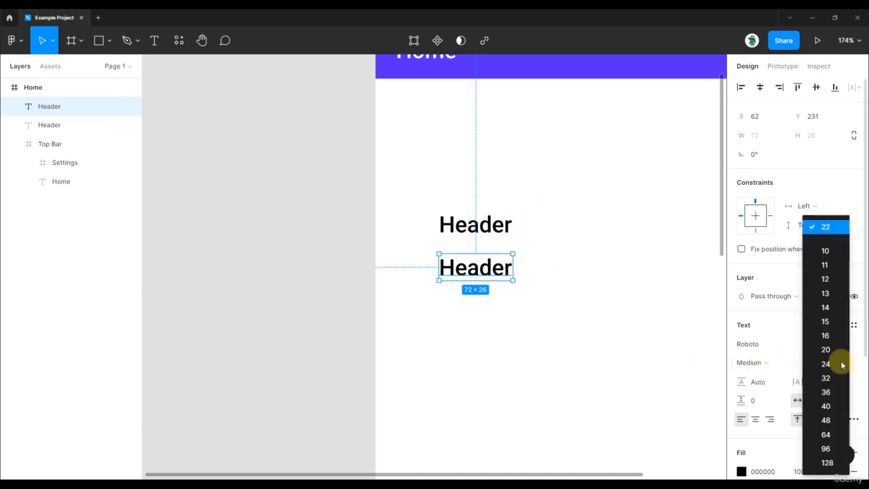
left_click(800, 361)
left_click(820, 364)
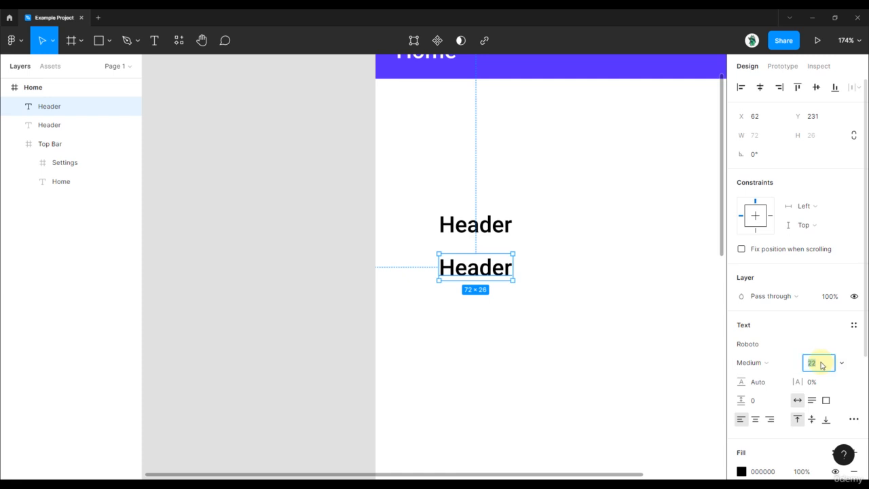
key("Return")
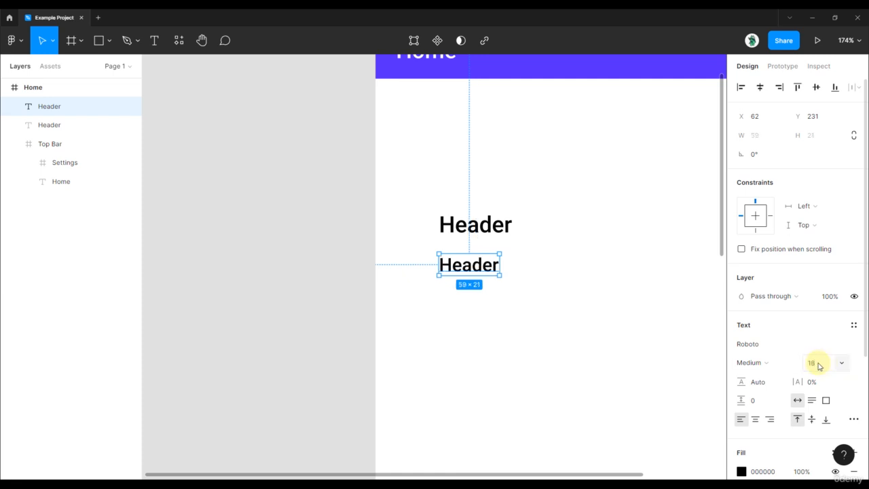
left_click(761, 362)
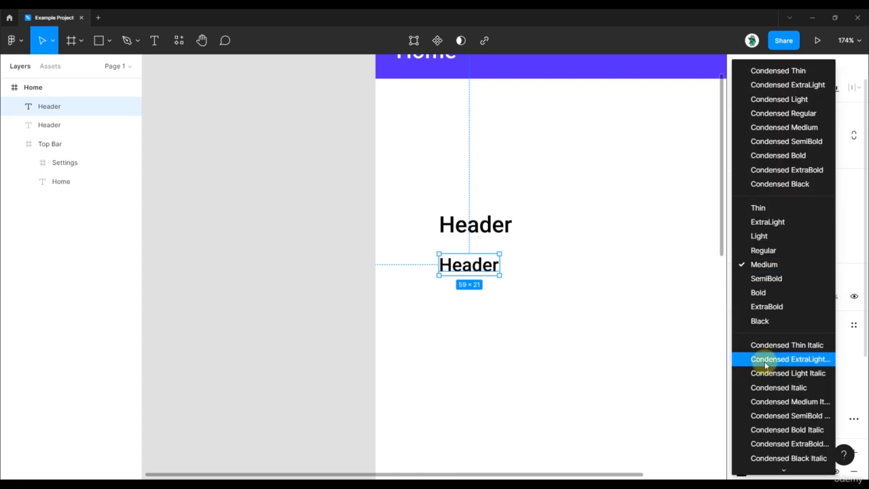
left_click(764, 250)
scroll(480, 251, "down", 3)
scroll(484, 251, "down", 2)
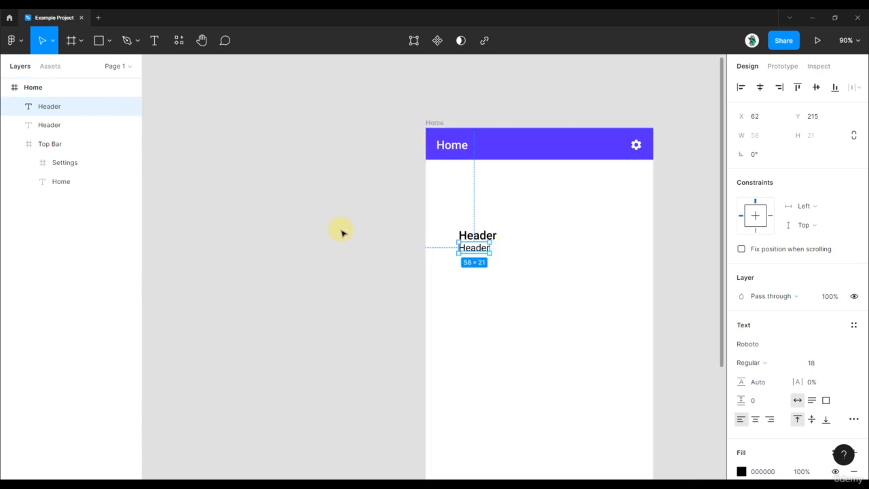
Step: Duplicate the smaller Header text directly beneath itself, at Y 236
left_click(342, 231)
scroll(486, 256, "up", 5)
left_click(484, 250)
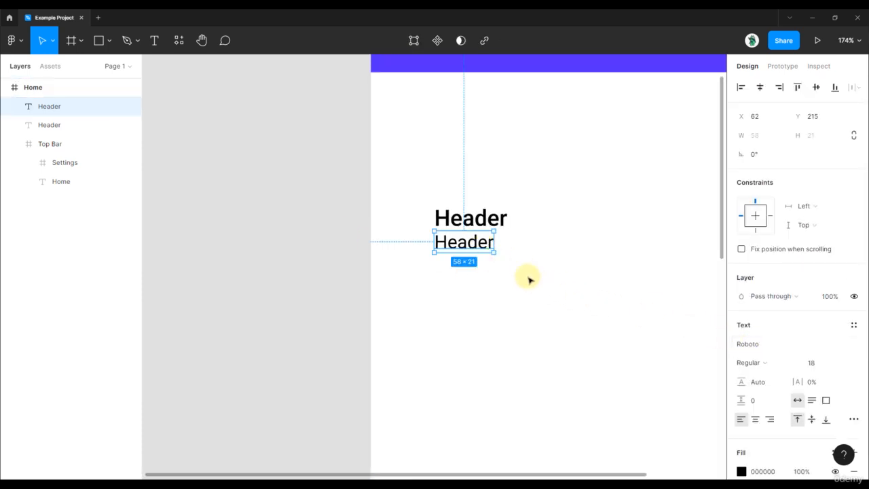
mouse_move(475, 246)
left_mouse_down()
mouse_move(477, 268)
mouse_move(469, 261)
mouse_move(479, 251)
left_mouse_up()
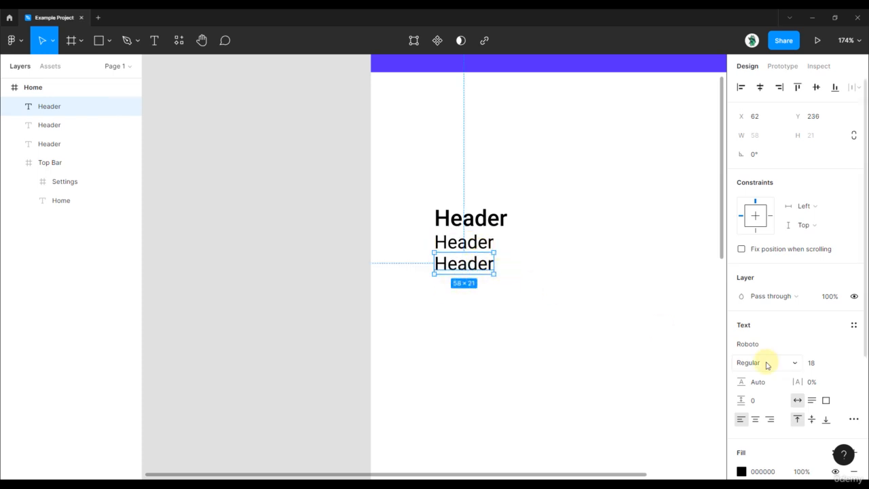
Step: Change the wording of the three stacked texts to Title, Subtitle and Body, from top to bottom
double_click(487, 265)
type("Body")
key("Escape")
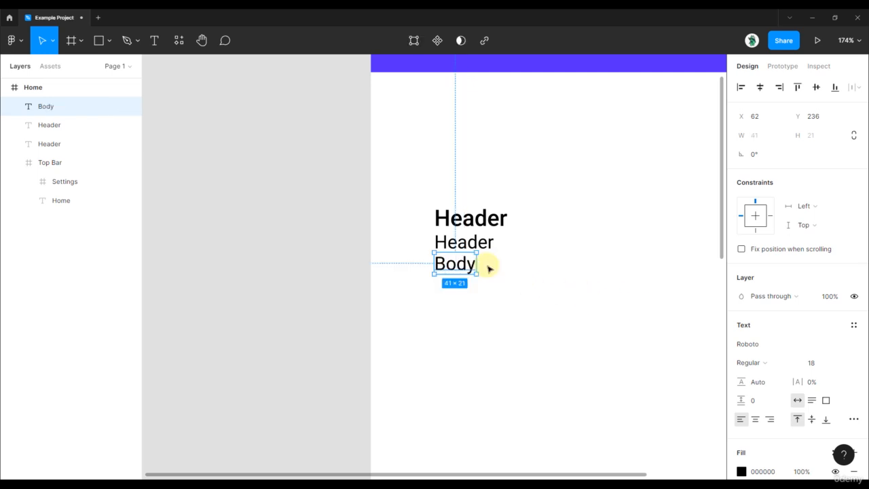
double_click(487, 245)
type("Subtitle")
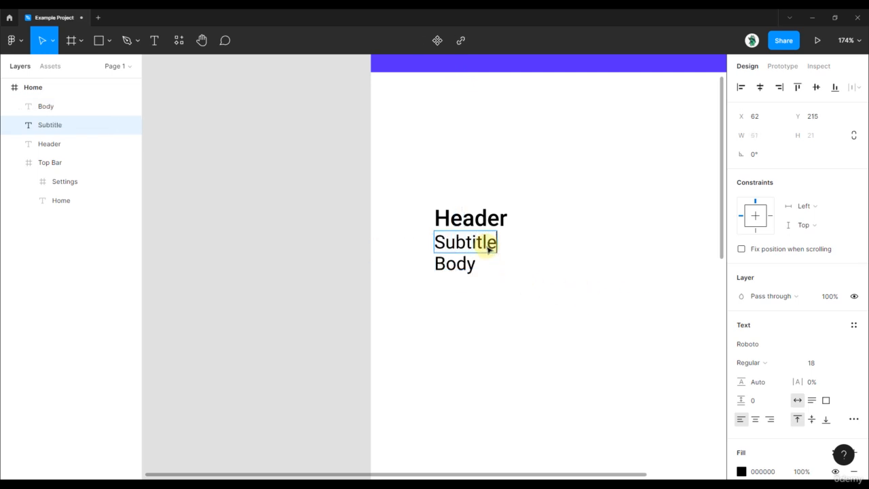
key("Escape")
double_click(510, 218)
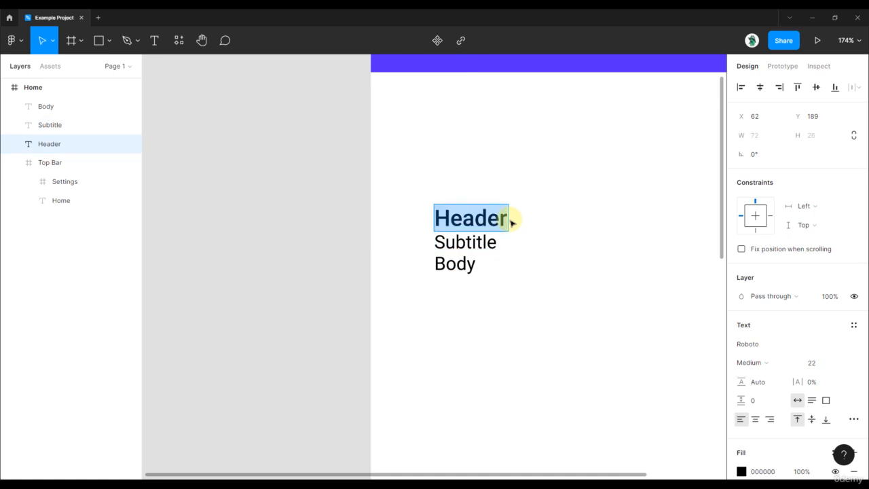
type("Title")
key("Escape")
Step: Set the Body text's font size to 12 and move it slightly down, away from the Subtitle
key("Tab")
left_click(819, 363)
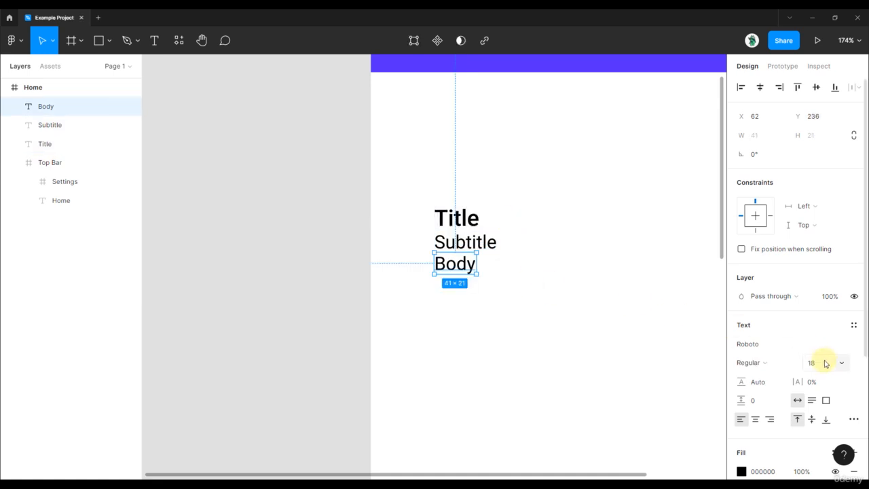
key("Down")
key("Down")
key("Down")
key("Down")
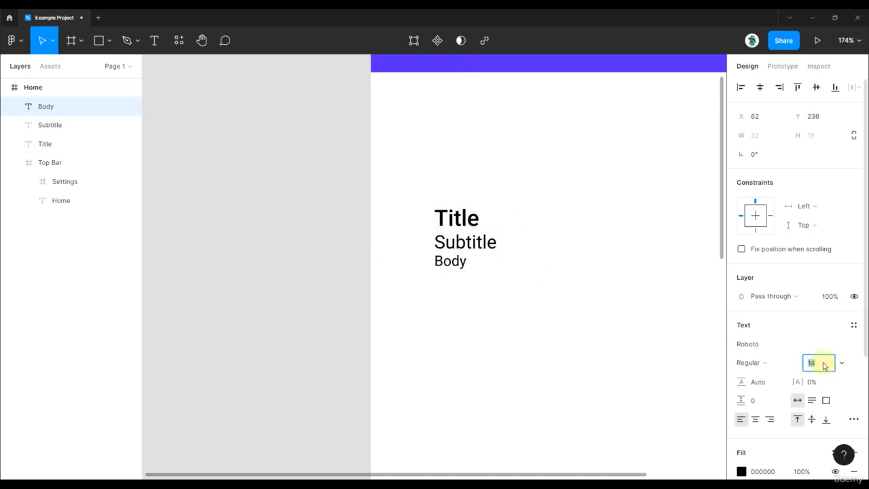
key("Down")
key("Down")
left_click_drag(452, 262, 453, 279)
left_click(484, 287)
scroll(485, 288, "down", 3)
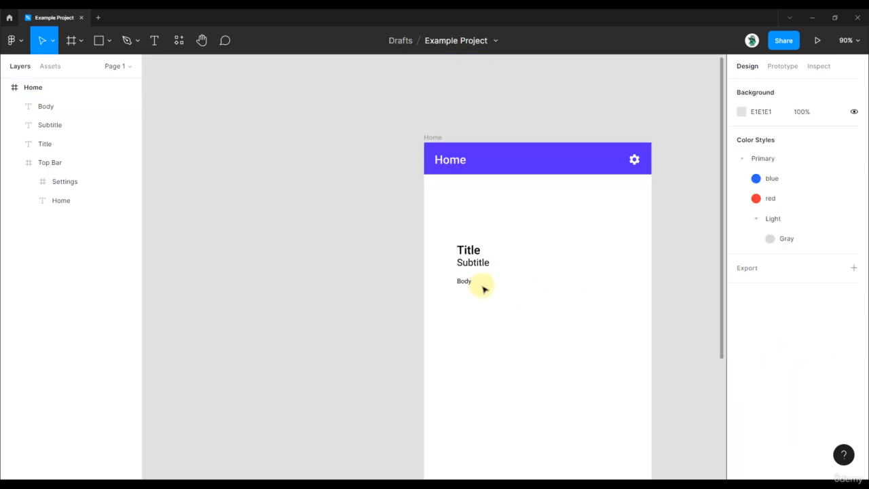
Step: Move the Body text up to Y 236, directly beneath the Subtitle with no gap
scroll(484, 288, "up", 3)
left_click(459, 240)
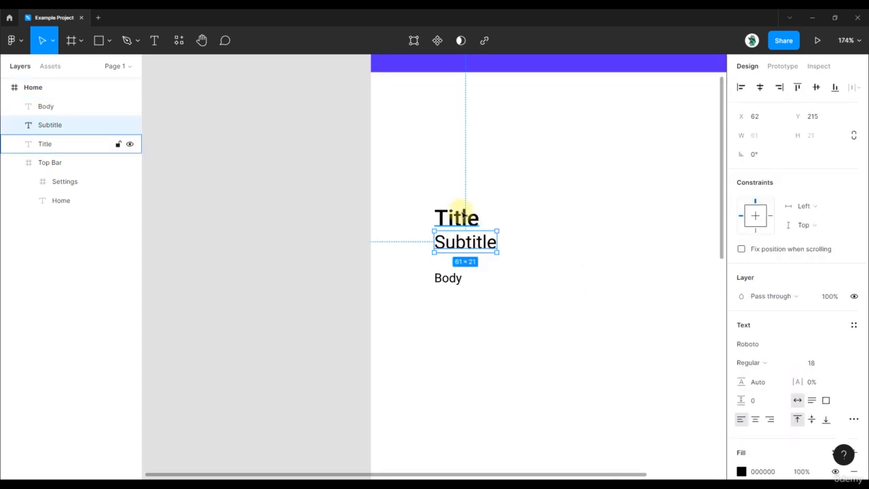
left_click(463, 217, "shift")
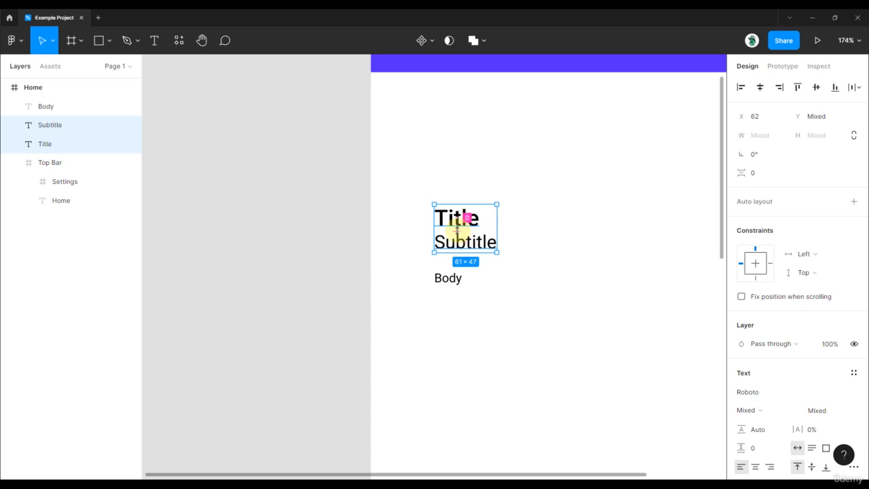
left_click(456, 278)
left_click(466, 279)
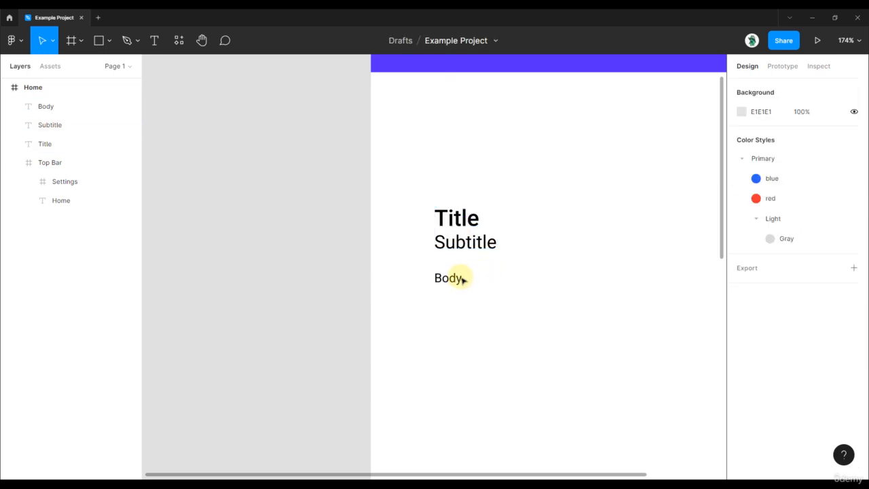
left_click(452, 278)
left_click_drag(444, 270, 446, 249)
scroll(465, 225, "down", 3)
left_click(553, 229)
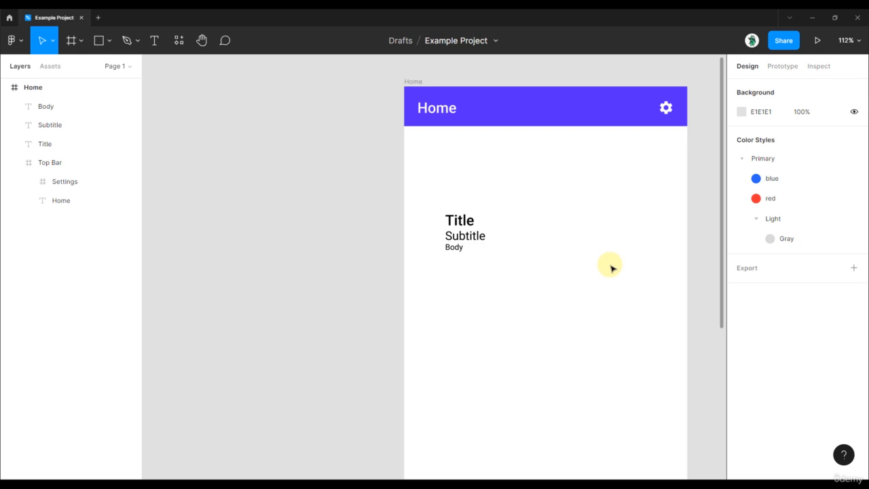
left_click_drag(640, 297, 591, 257)
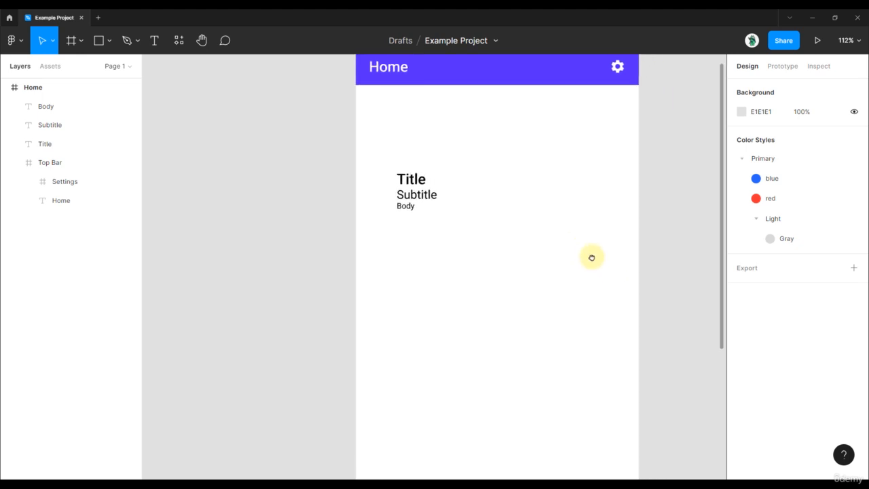
scroll(504, 179, "down", 2)
scroll(452, 244, "up", 4)
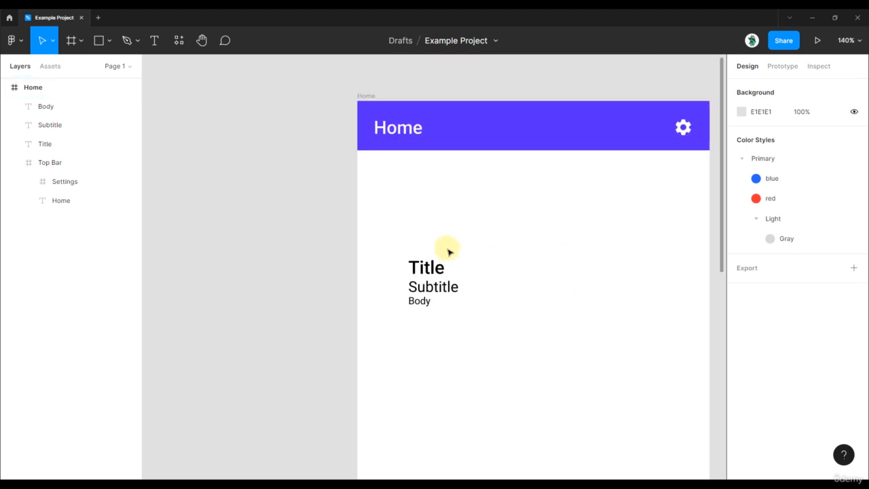
left_click(434, 263)
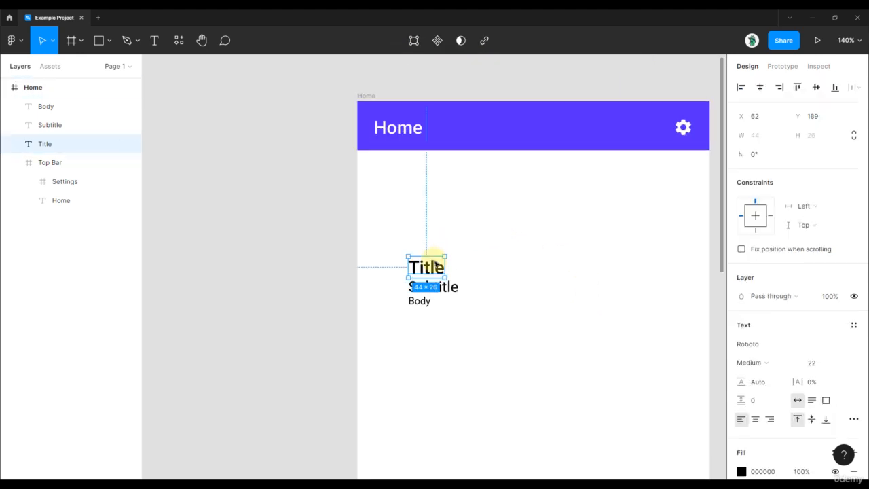
left_click(456, 289)
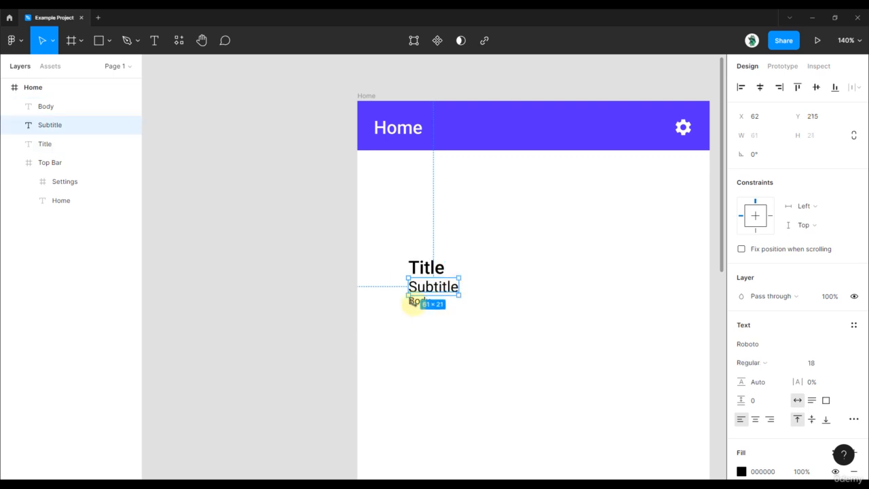
Step: Duplicate the Body text directly beneath itself, at Y 250
scroll(404, 310, "up", 4)
left_click(428, 316)
left_click(421, 303)
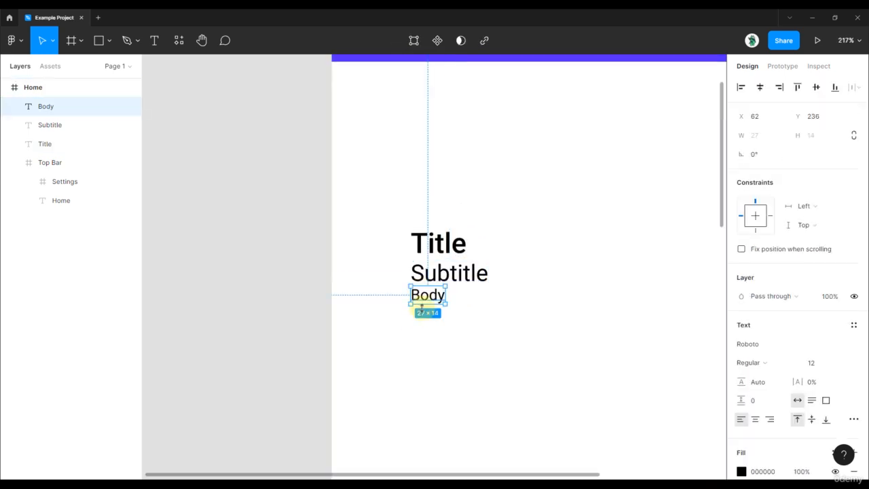
left_click_drag(441, 297, 437, 317)
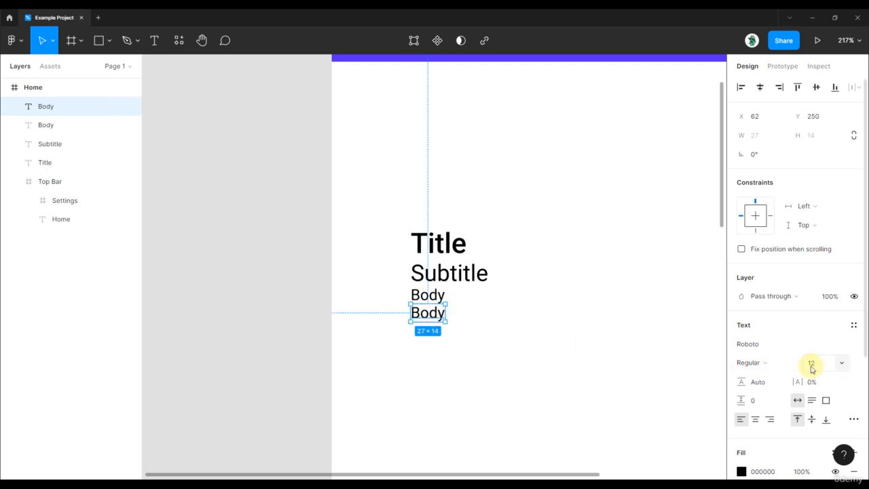
Step: Set the lower Body copy's font size to 8 and change its wording to "Small Body"
left_click(811, 365)
type("8")
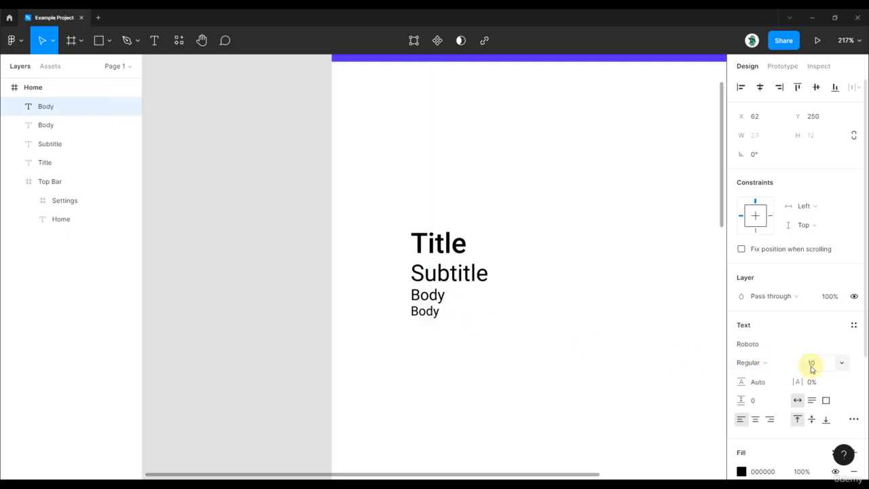
key("Return")
scroll(418, 316, "up", 3)
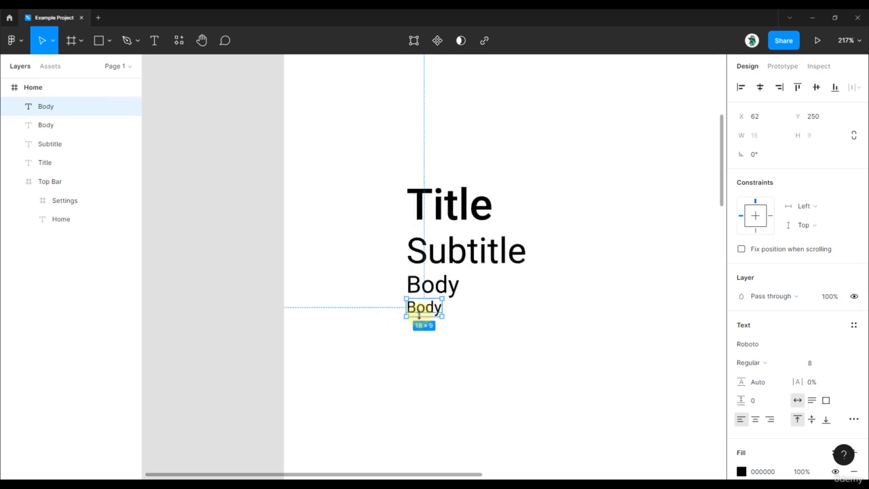
double_click(419, 307)
type("Small Body")
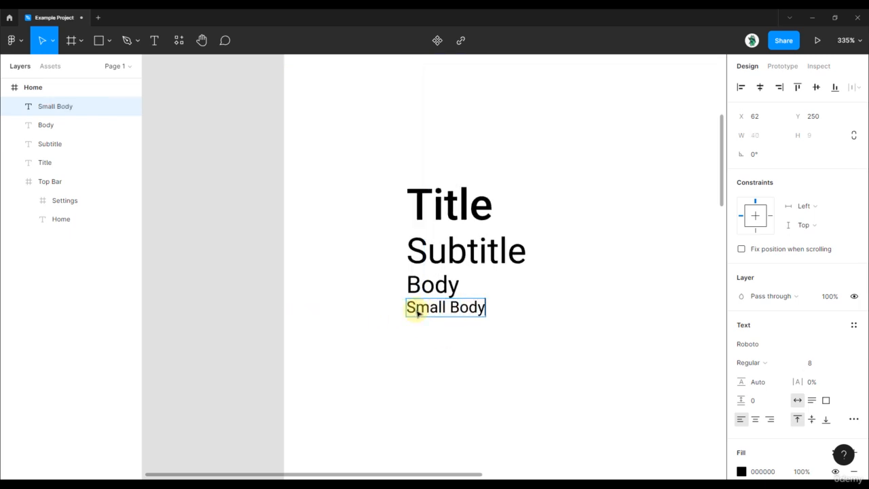
Step: Set the Small Body text's layer opacity to 50% and deselect it
key("Escape")
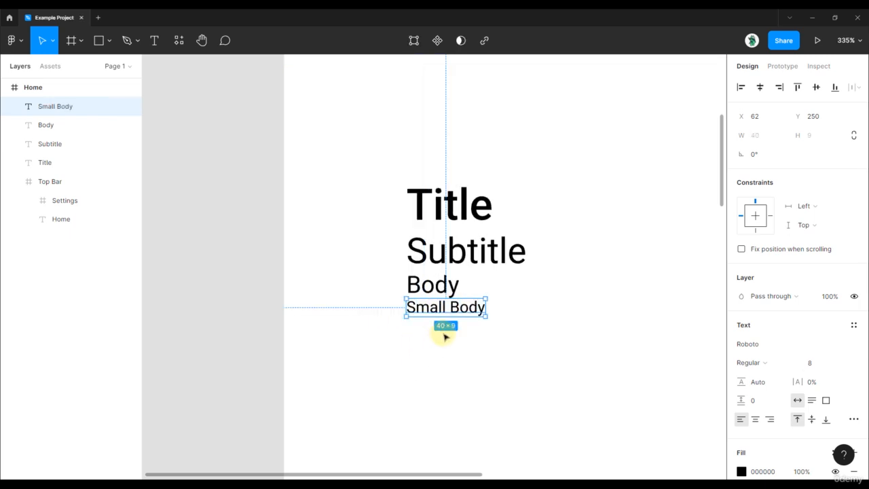
mouse_move(466, 310)
left_mouse_down()
mouse_move(467, 320)
mouse_move(467, 306)
left_mouse_up()
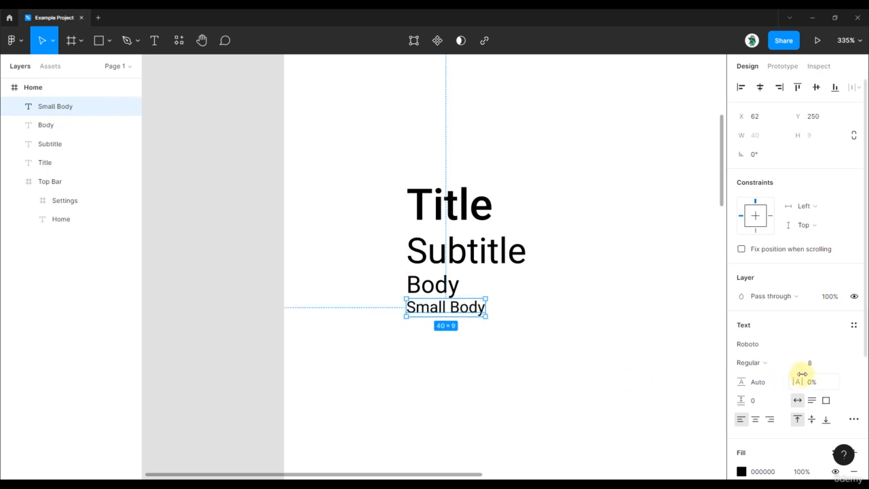
scroll(798, 370, "down", 3)
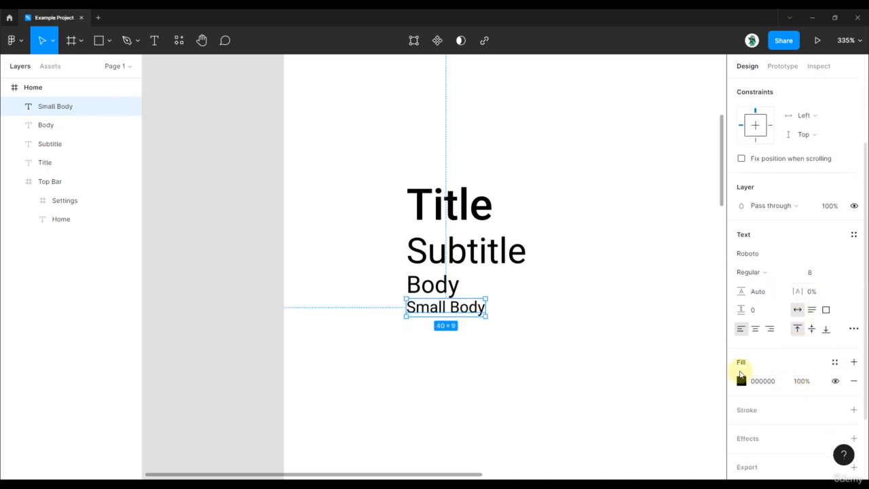
key("5")
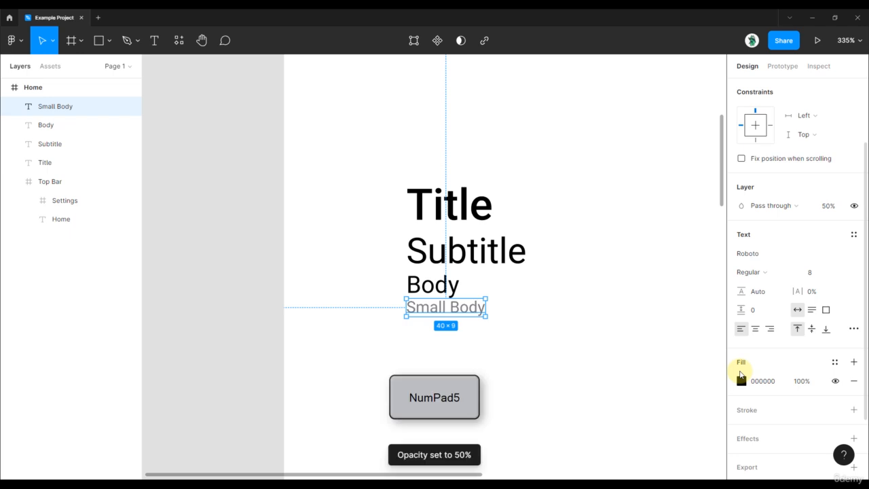
left_click(603, 355)
scroll(520, 326, "down", 1)
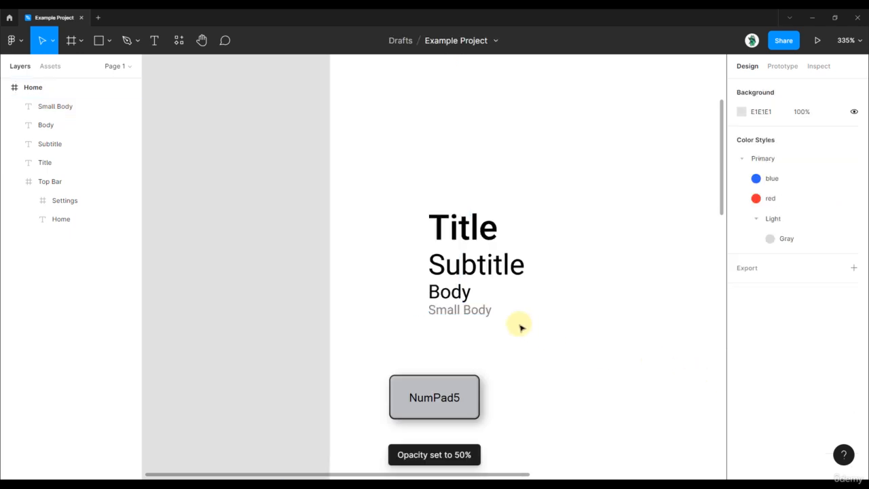
left_click_drag(545, 289, 540, 302)
left_click_drag(609, 313, 581, 316)
left_click_drag(547, 356, 372, 206)
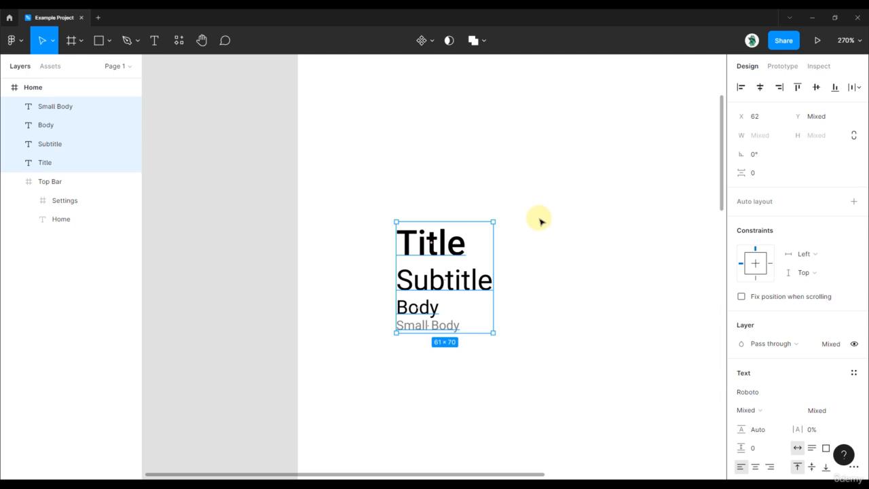
left_click(541, 221)
Step: Create a new text style named "Title" from the Title text
left_click(459, 236)
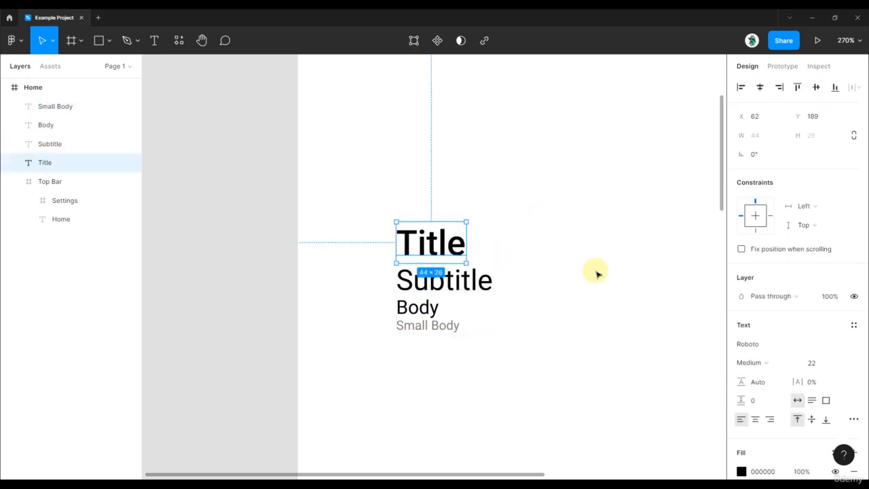
scroll(790, 298, "down", 1)
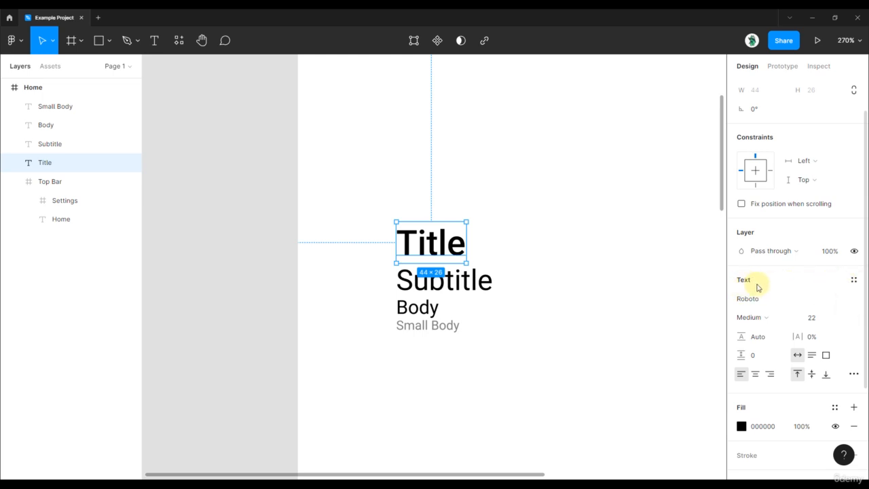
left_click(853, 279)
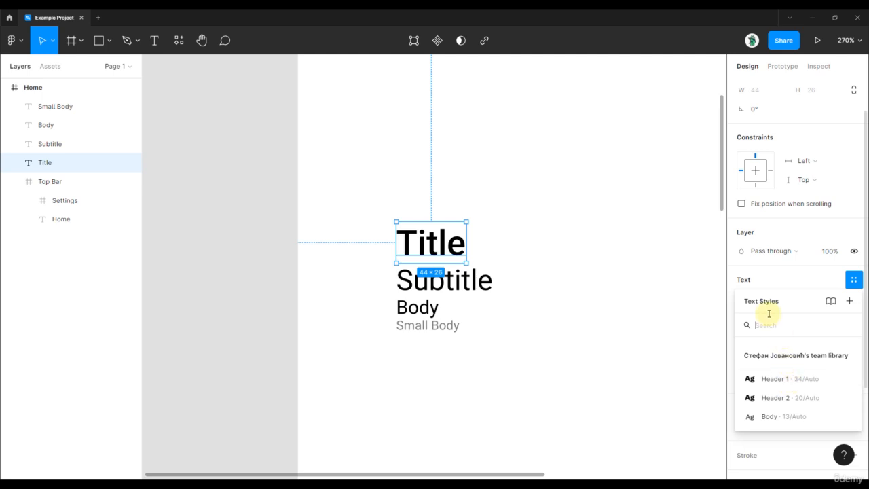
left_click(848, 303)
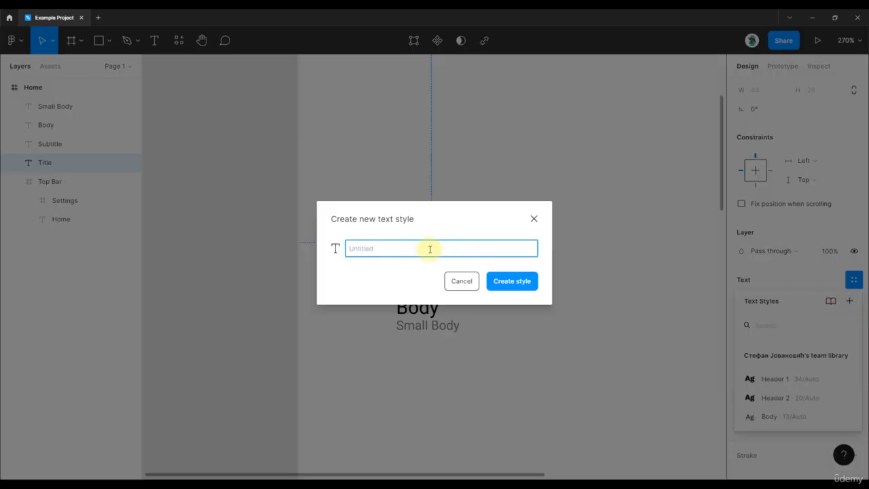
type("Title")
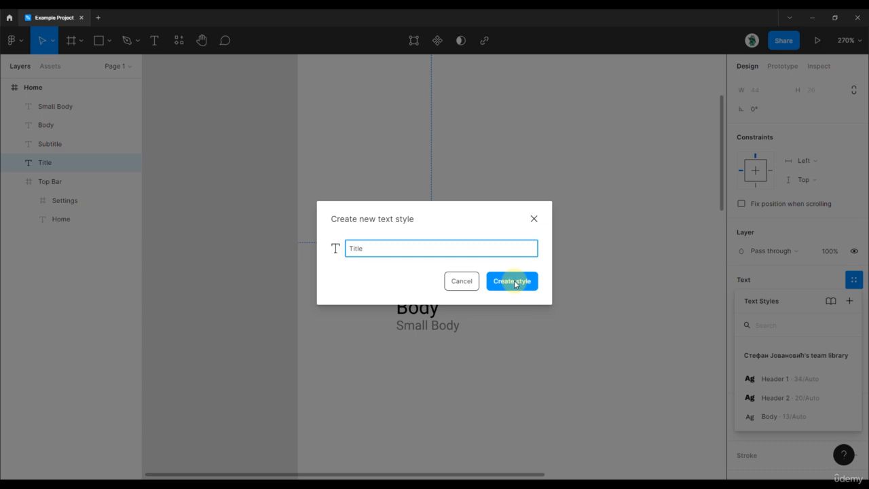
left_click(515, 281)
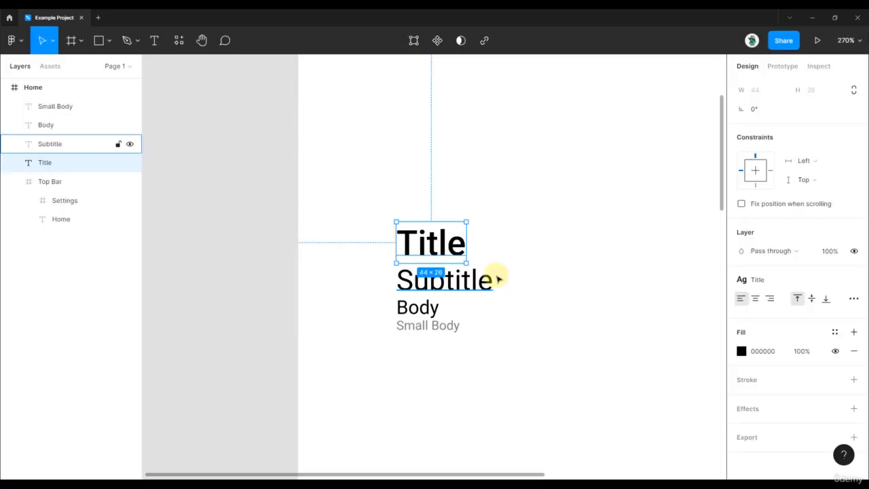
Step: With the Subtitle text selected, review the saved Title text style's properties without changing them
left_click(458, 282)
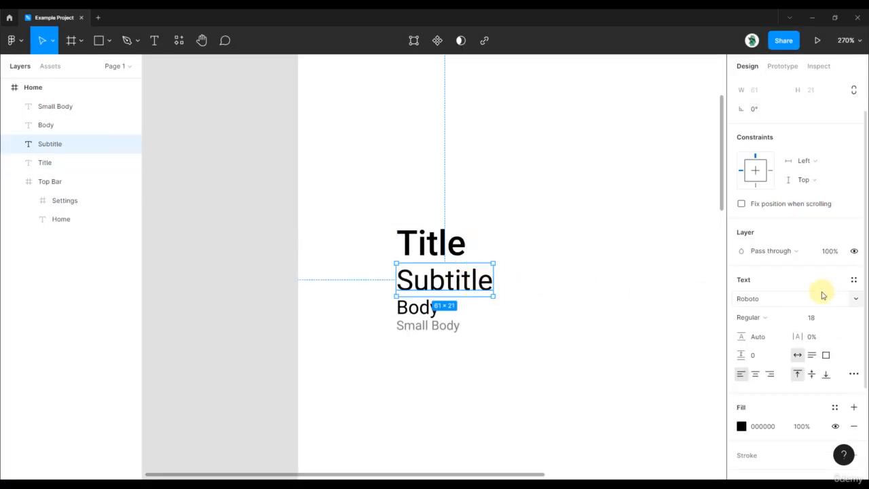
left_click(853, 281)
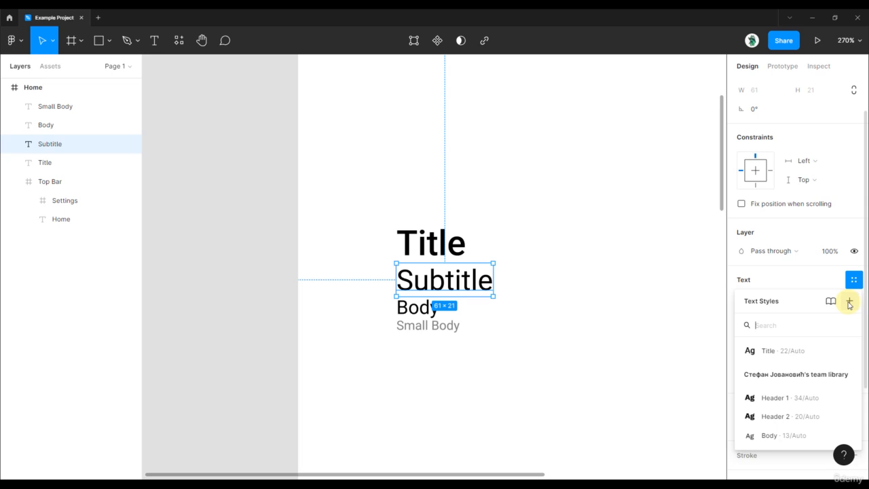
left_click(769, 356)
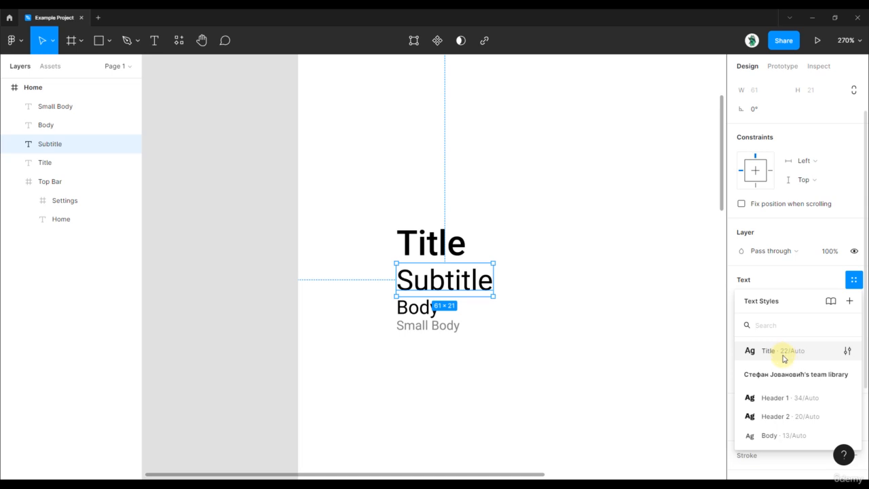
left_click(846, 352)
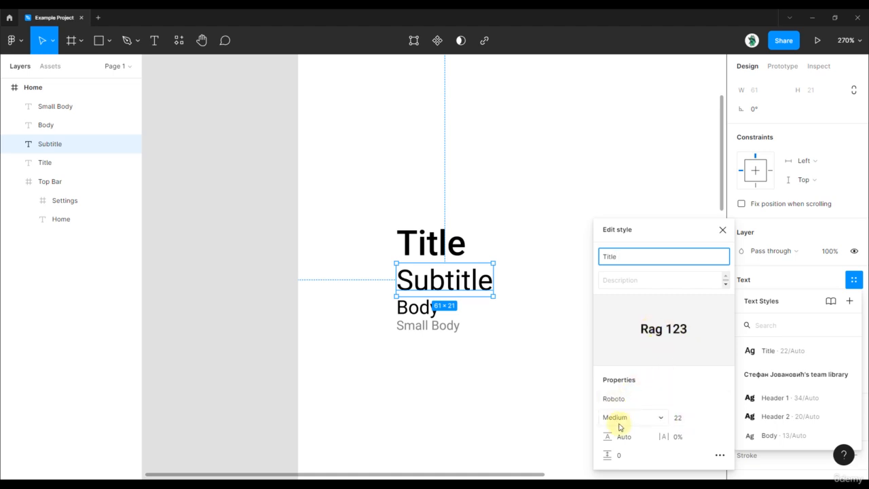
left_click(722, 229)
Step: Create a new text style named "Subtitle" from the Subtitle text
left_click(848, 301)
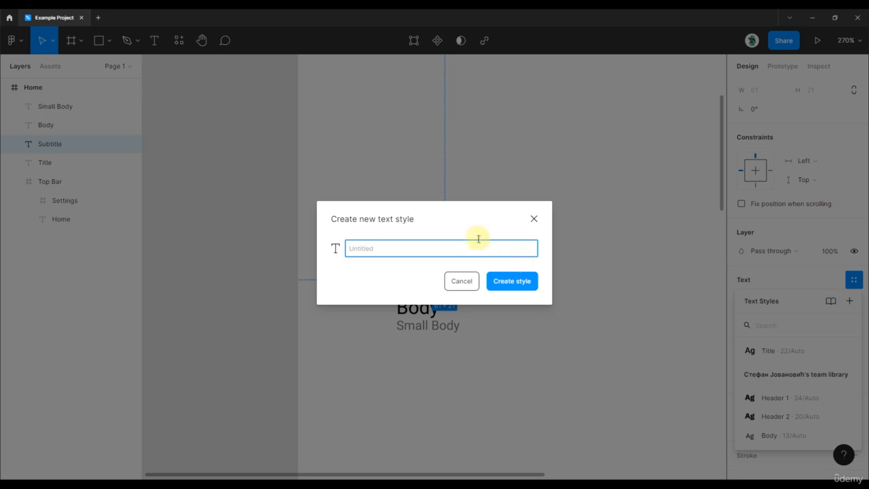
left_click(465, 281)
left_click(849, 303)
type("Subtitle")
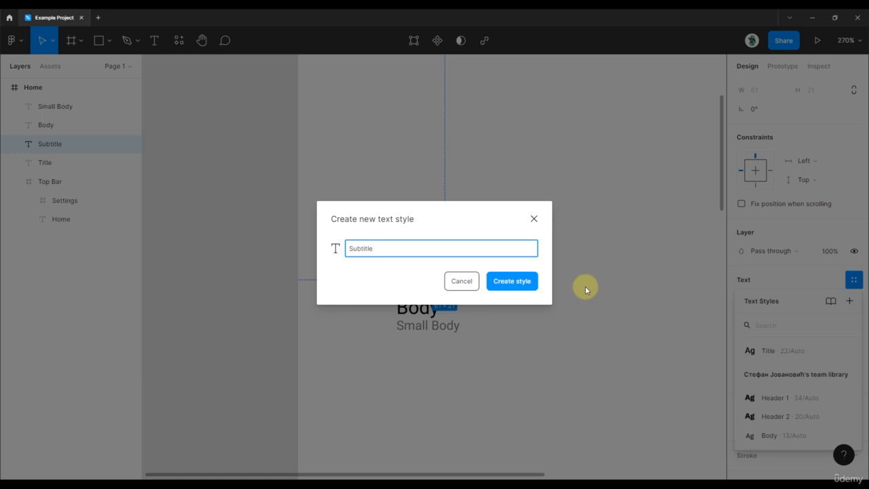
left_click(518, 281)
Step: Create a new text style named "Body" from the Body text
left_click(430, 309)
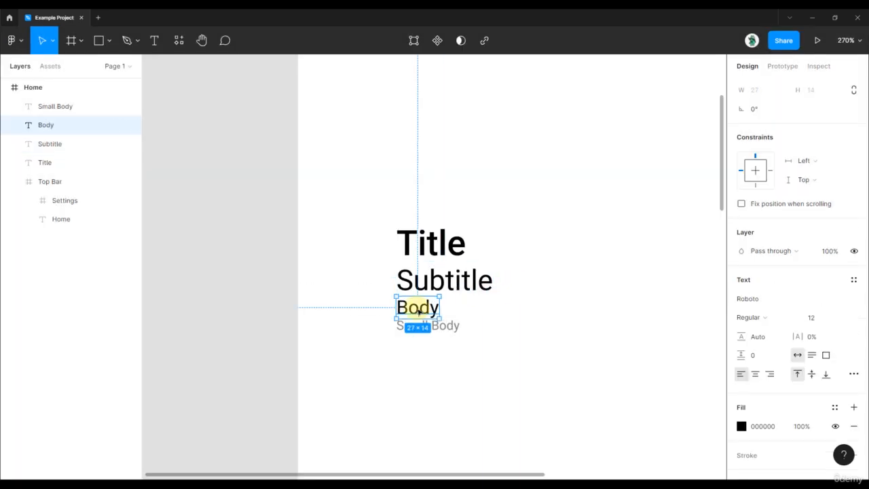
left_click(854, 282)
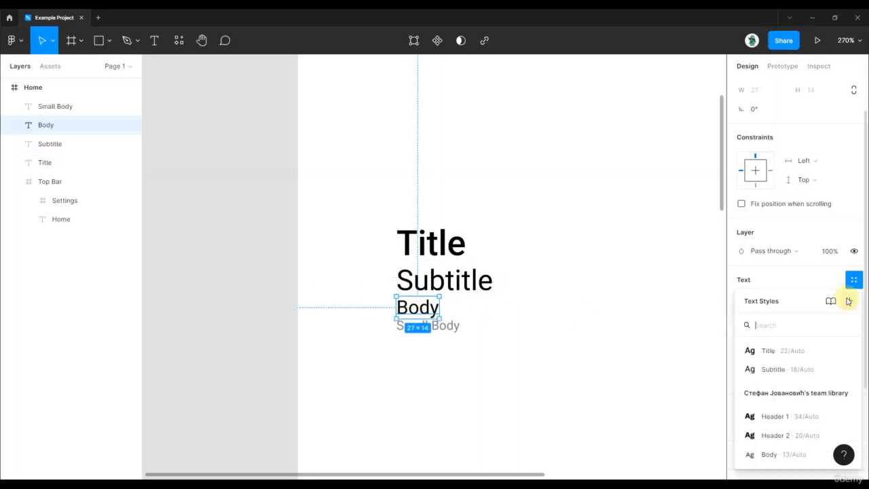
left_click(849, 301)
type("Bo")
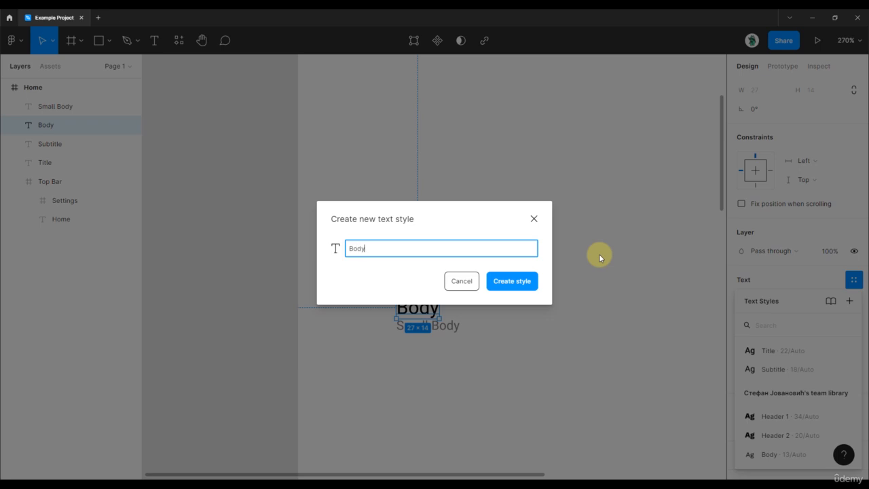
type("dy")
left_click(533, 280)
Step: Create a new text style named "SmallBody" from the Small Body text
left_click(449, 325)
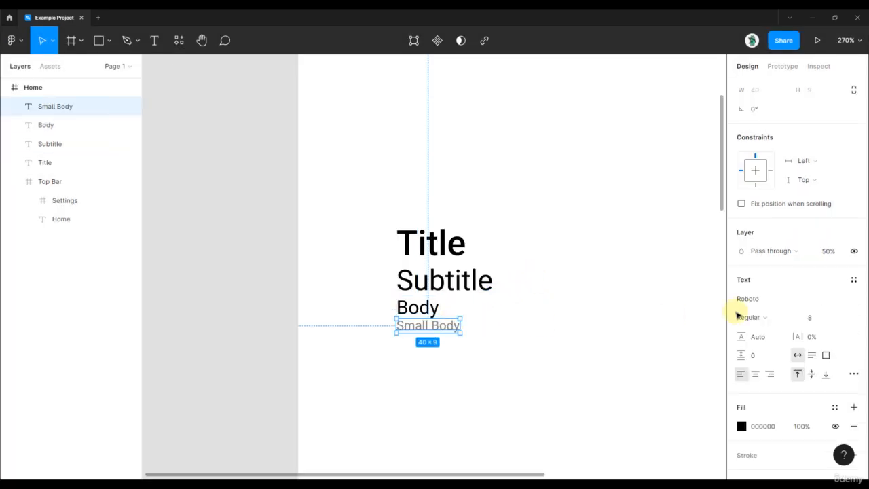
left_click(853, 280)
left_click(849, 292)
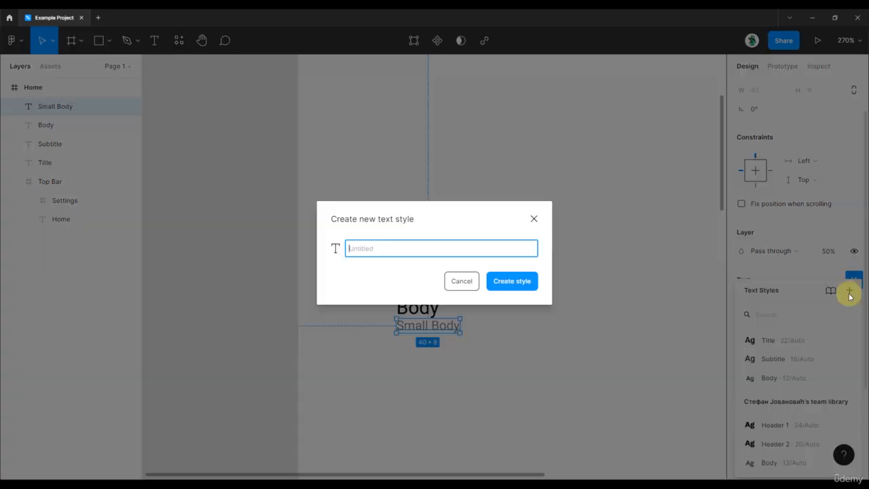
type("SmallBod")
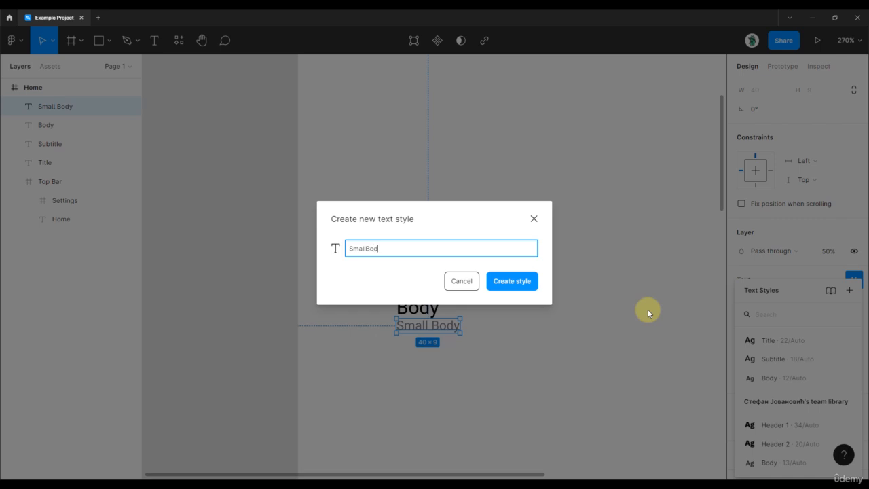
type("y")
left_click(513, 280)
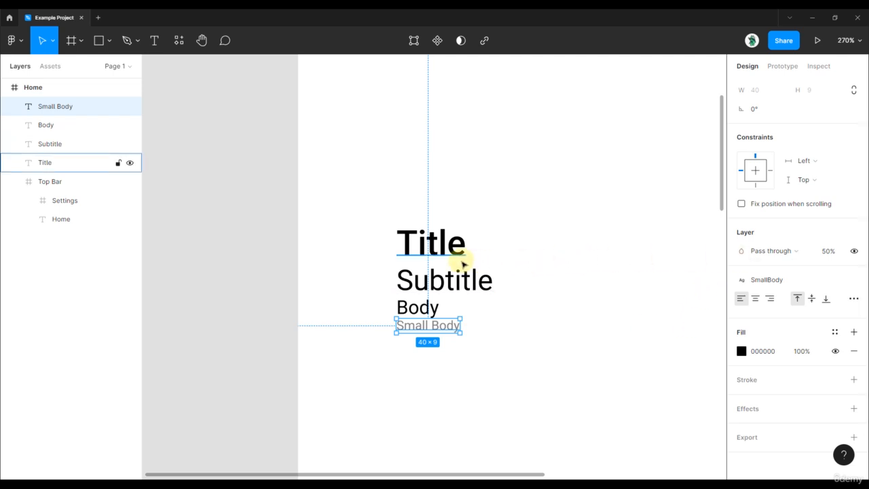
Step: Detach the Title text style from the Title text
left_click(512, 240)
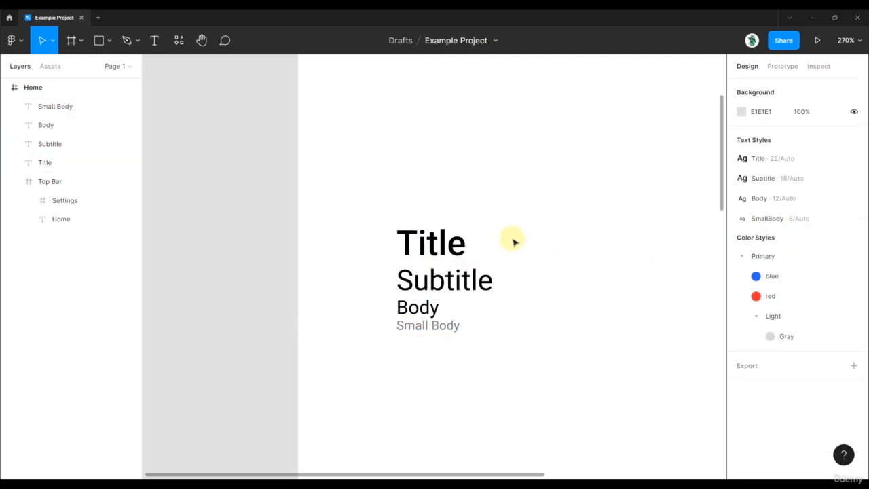
left_click(456, 242)
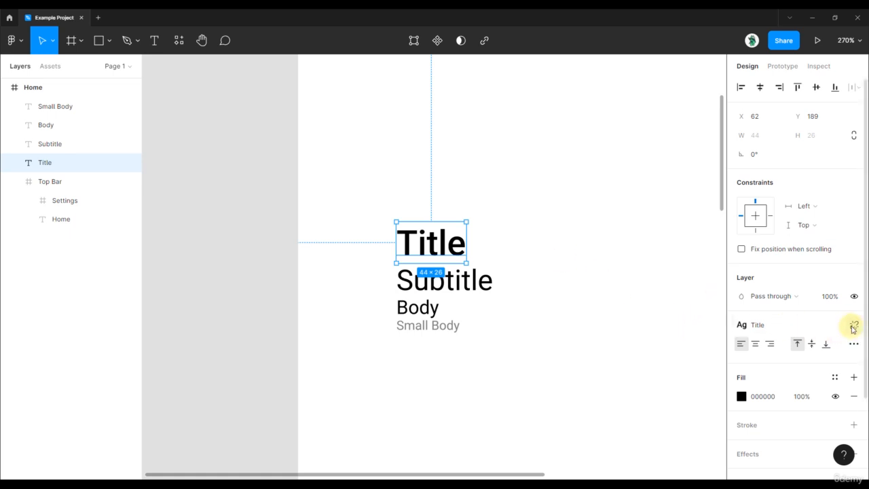
left_click(853, 328)
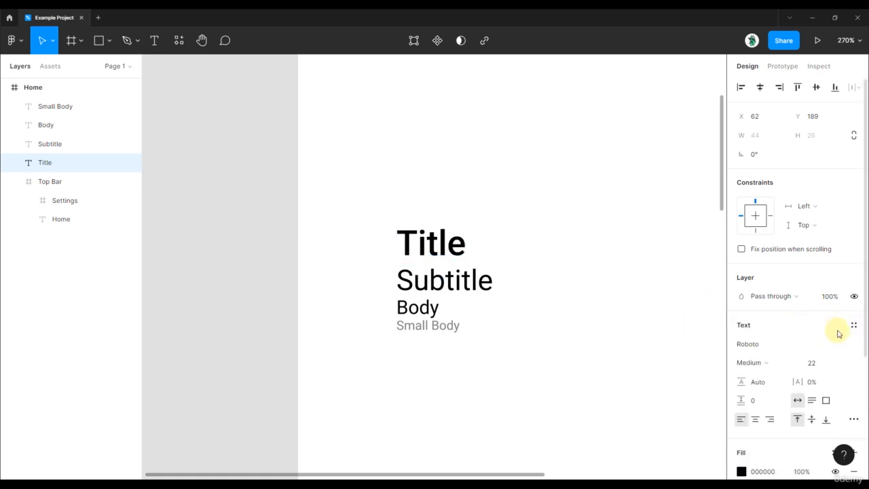
Step: Create a text style named "Header/Header 1" from the Title text so that it is grouped in a Header folder
left_click(854, 327)
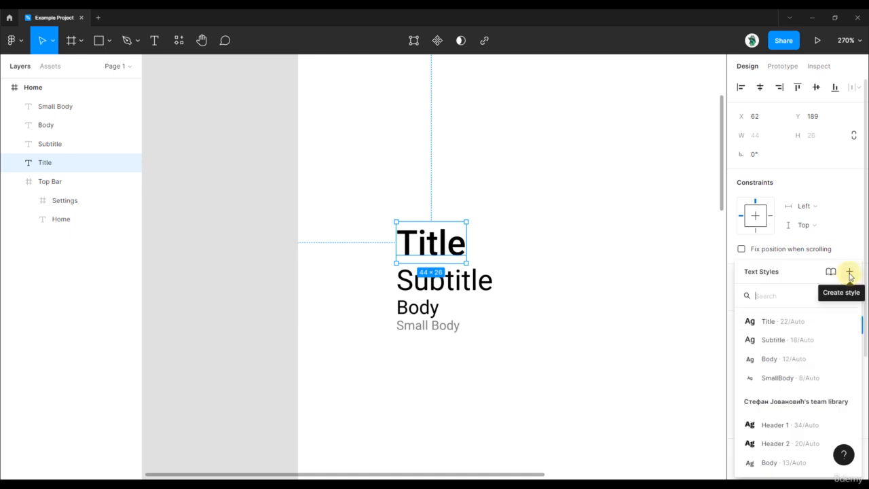
left_click(849, 273)
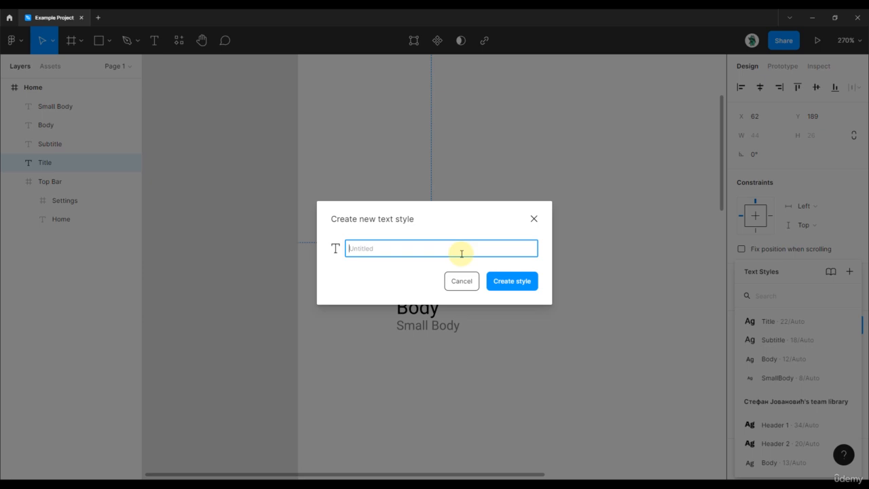
type("Header/Header 1")
left_click(513, 281)
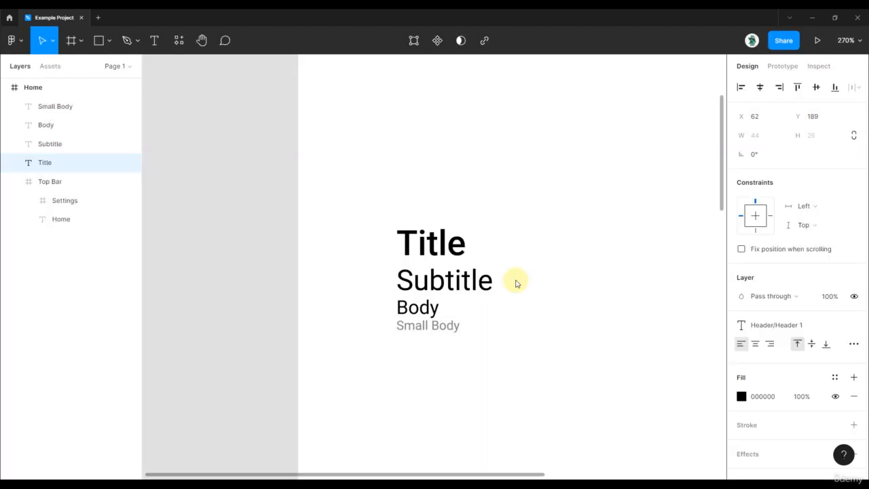
Step: Detach the Header 1 style from the Title text and rename the saved Title text style to "Header/Header 2"
left_click(852, 326)
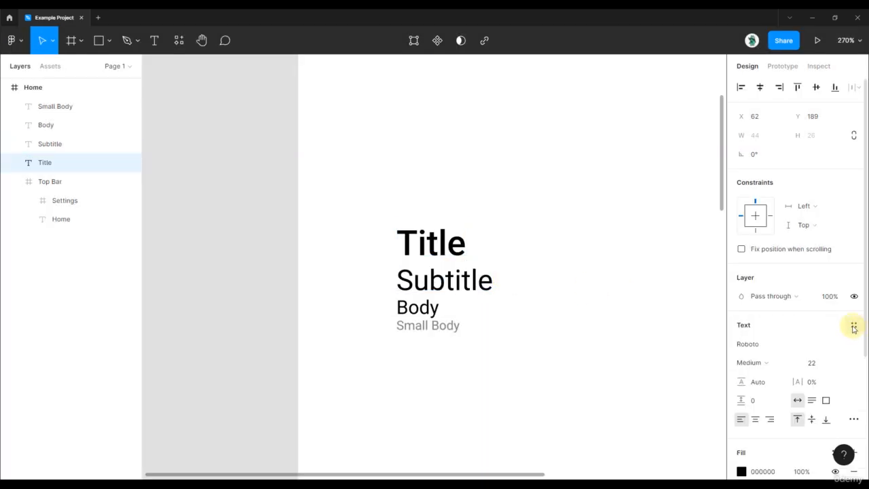
left_click(853, 328)
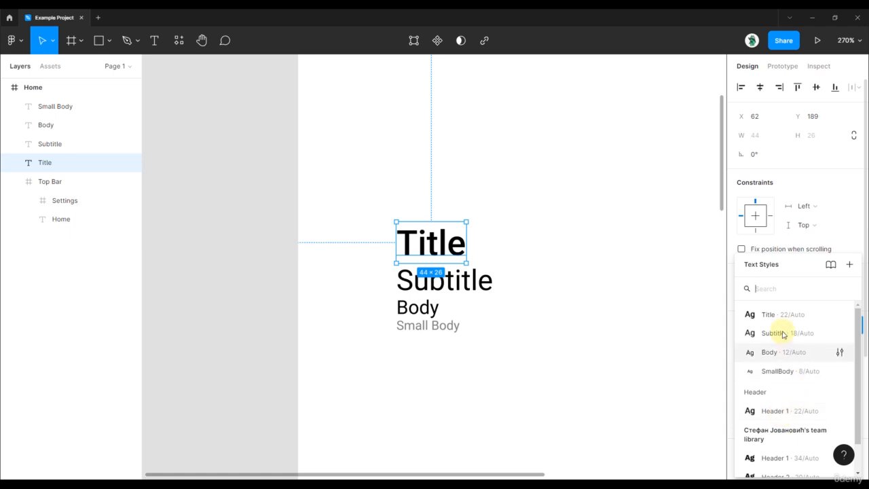
left_click(840, 315)
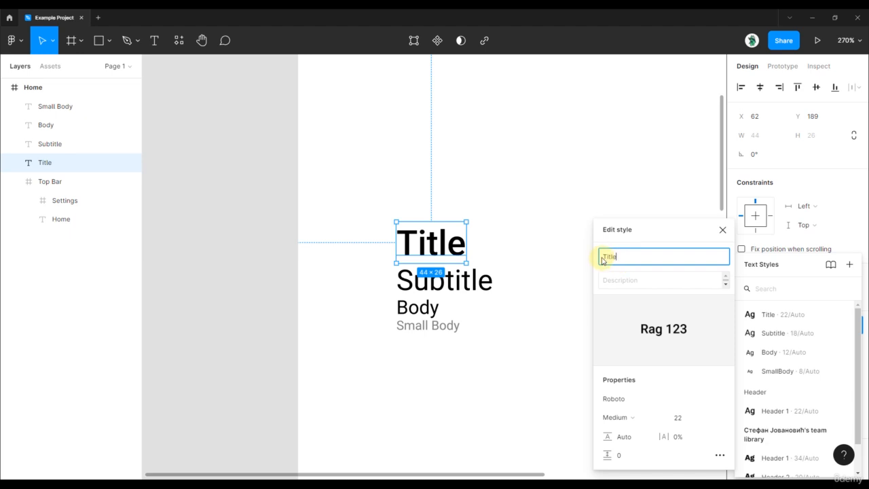
type("Header/")
key("shift+End")
type("Header 2")
Step: Set the Header 2 text style's font size to 20 and finish editing the style
left_click(680, 419)
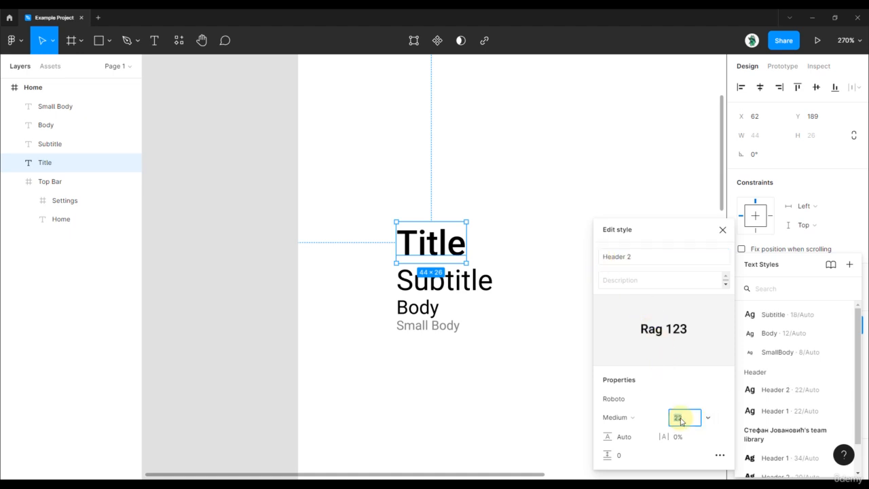
type("20")
key("Return")
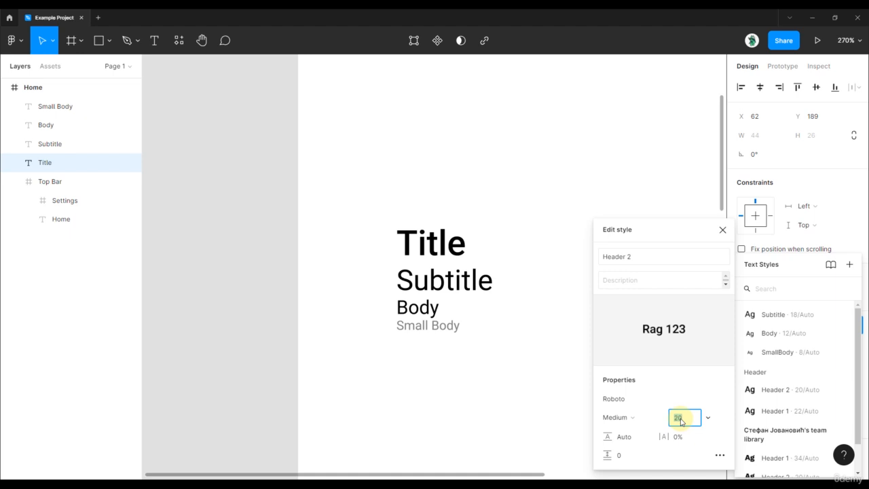
left_click(647, 260)
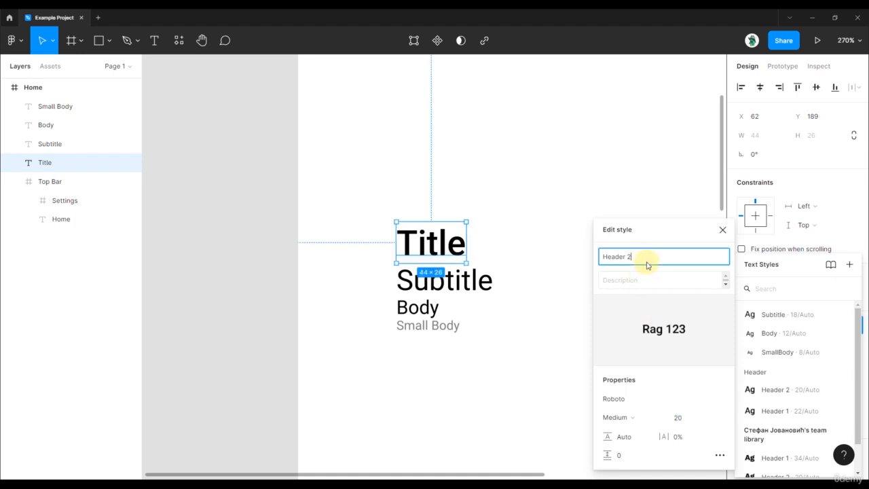
left_click(722, 229)
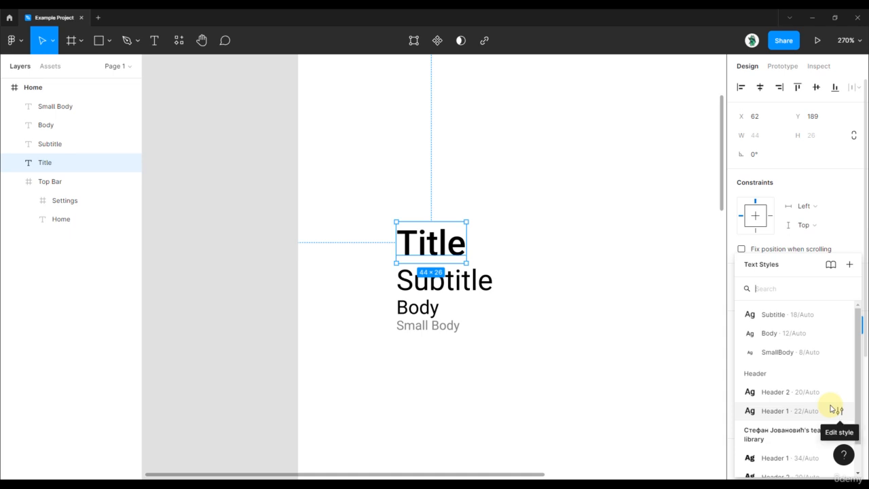
left_click(628, 264)
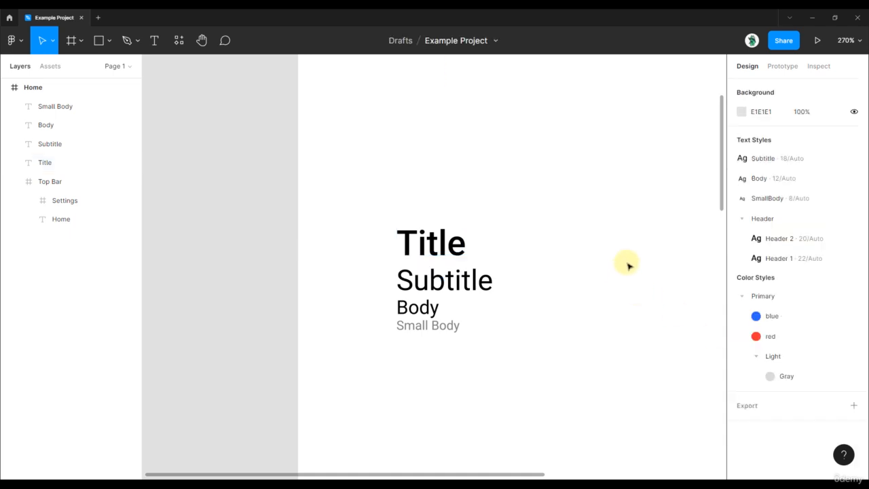
Step: Add the text "Android Development" in the Home frame below the sample texts
scroll(562, 248, "down", 2)
left_click_drag(637, 226, 592, 220)
scroll(593, 220, "down", 2)
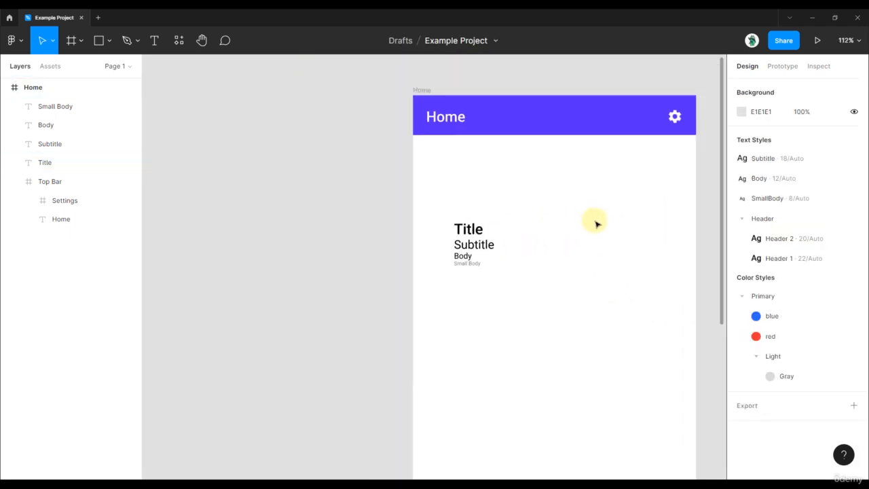
left_click_drag(622, 268, 579, 189)
scroll(576, 192, "down", 1)
key("t")
left_click(484, 283)
type("sd")
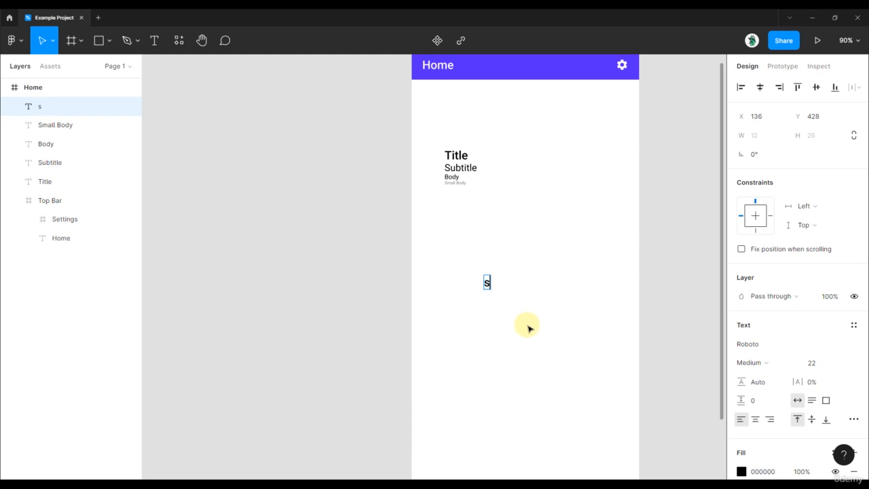
key("BackSpace")
key("BackSpace")
type("Android Develop")
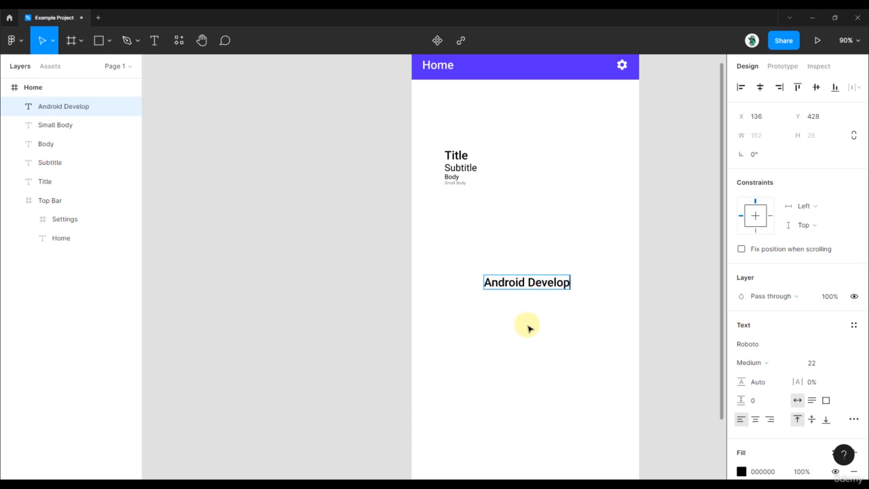
type("ment")
key("Escape")
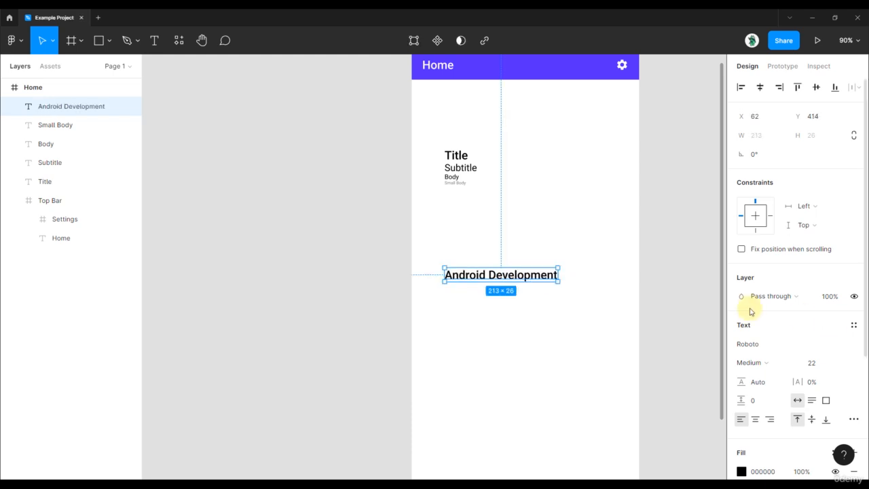
Step: Apply the Subtitle, Body and SmallBody text styles in turn to the Android Development text, ending with SmallBody
left_click(855, 326)
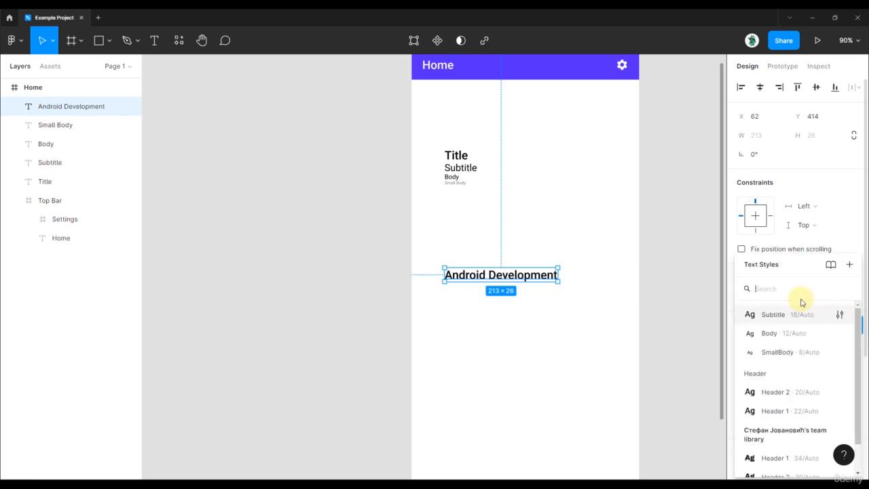
left_click(785, 319)
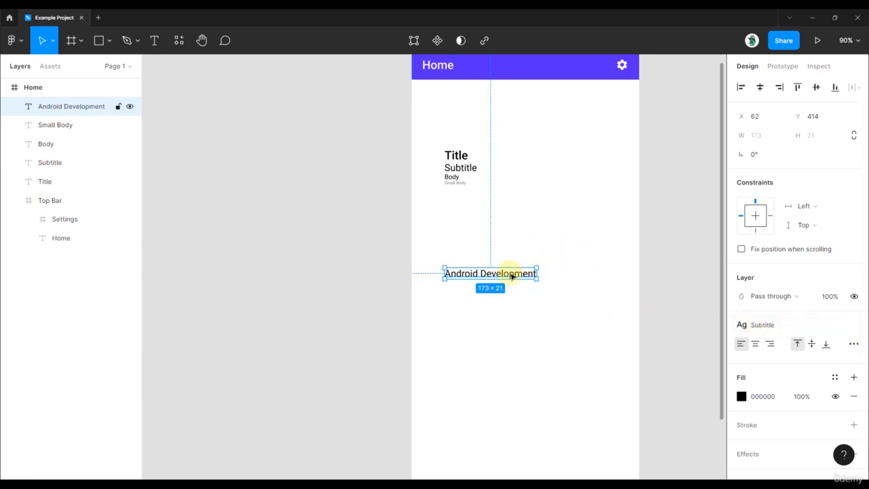
left_click(742, 327)
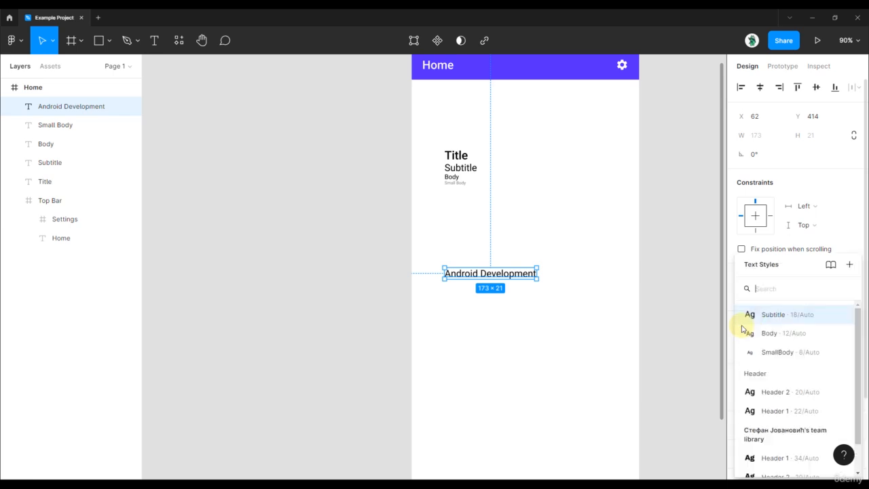
left_click(769, 334)
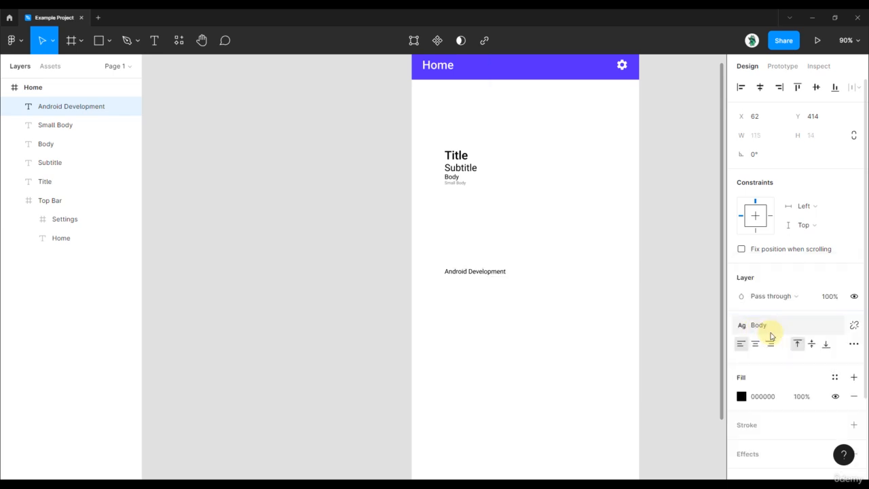
left_click(743, 326)
left_click(774, 352)
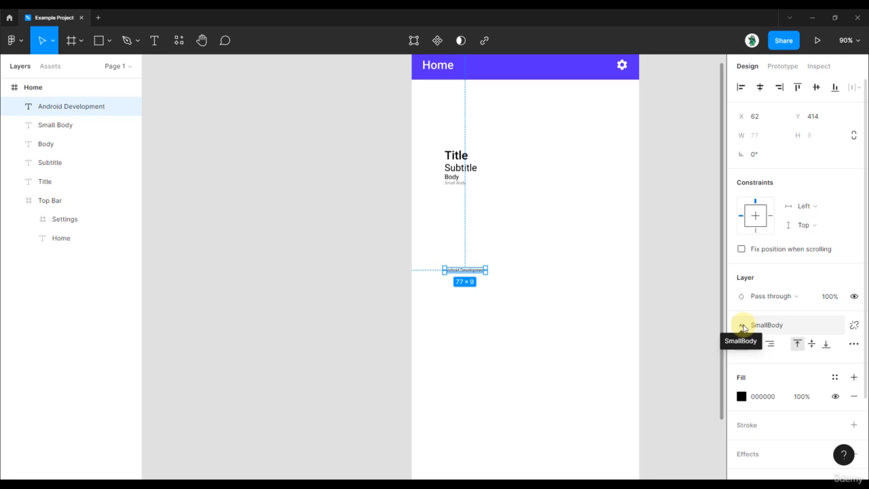
Step: Check the SmallBody text style's properties and delete the style
left_click(743, 327)
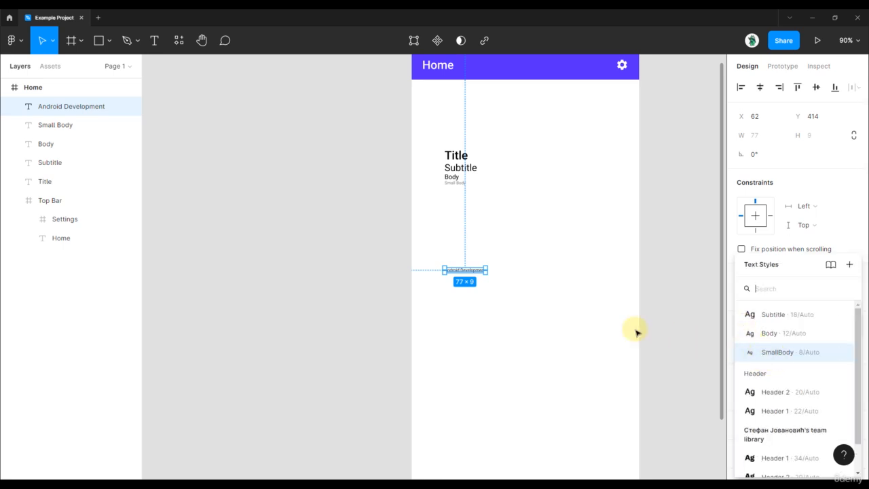
scroll(464, 270, "up", 5)
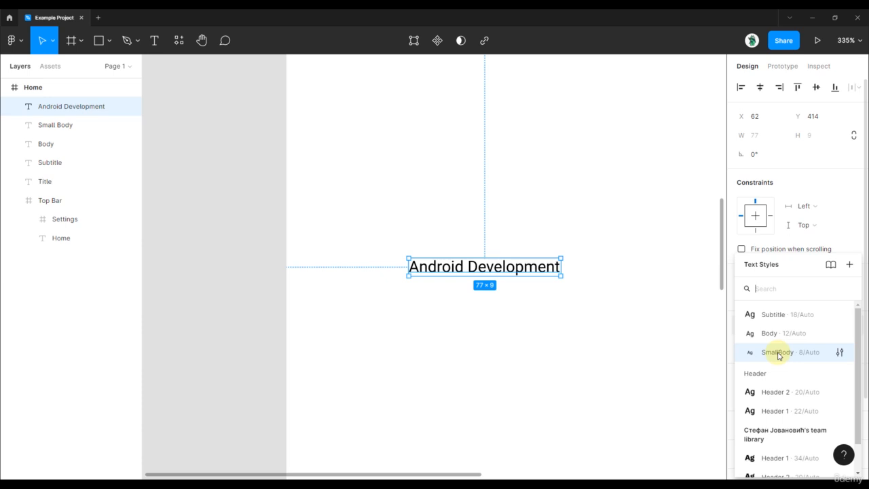
left_click(840, 353)
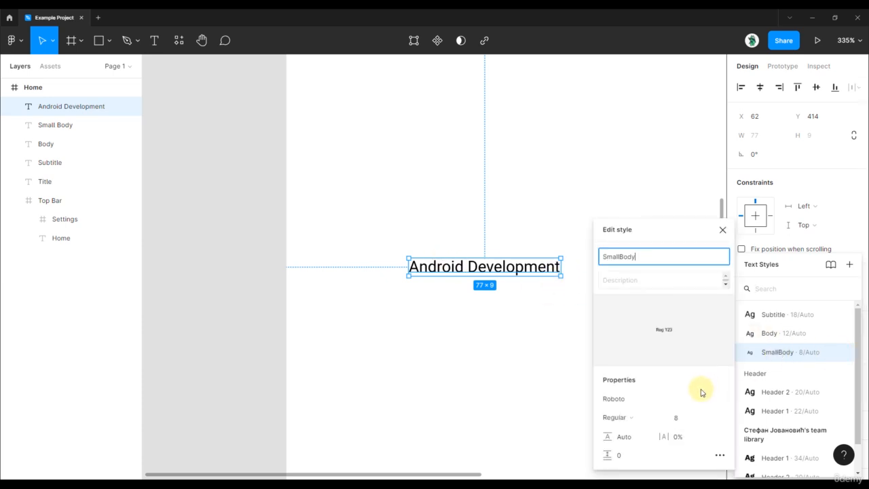
left_click(722, 229)
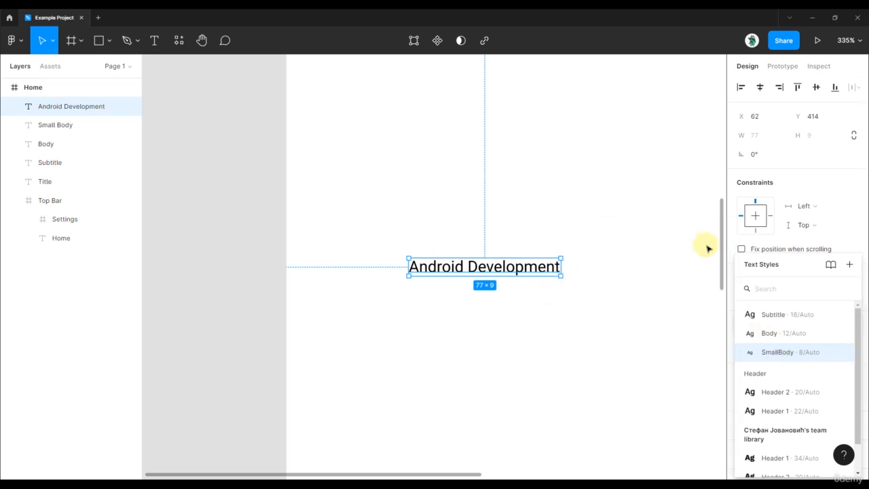
right_click(771, 354)
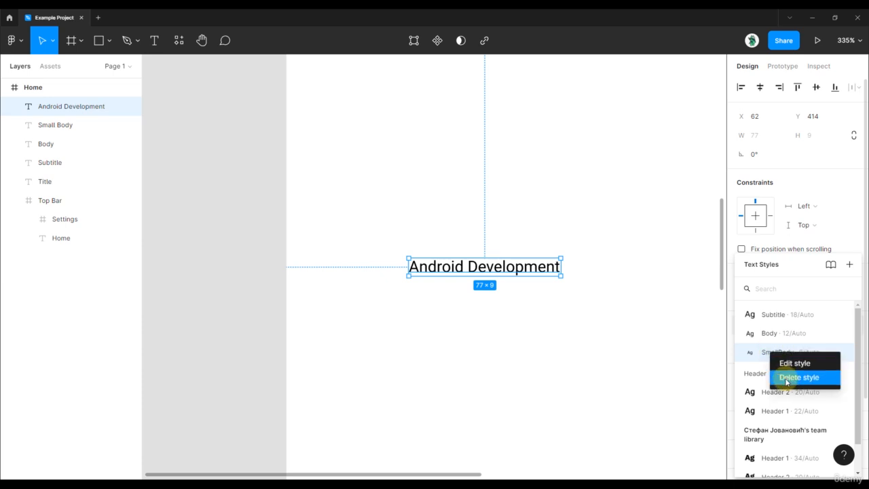
left_click(786, 382)
left_click(610, 237)
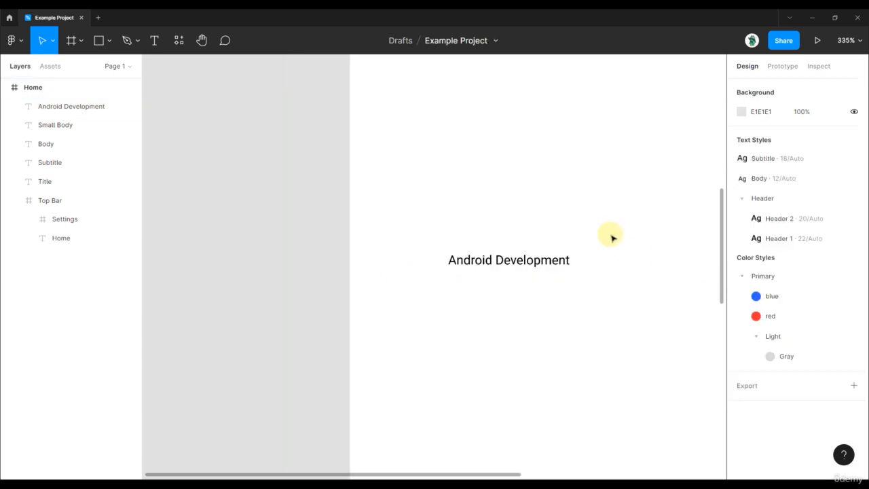
Step: Set the Small Body text's layer opacity to 100% and its fill colour to grey AAAAAA
scroll(603, 306, "up", 3)
scroll(519, 241, "down", 2)
left_click(510, 230)
scroll(502, 216, "up", 5)
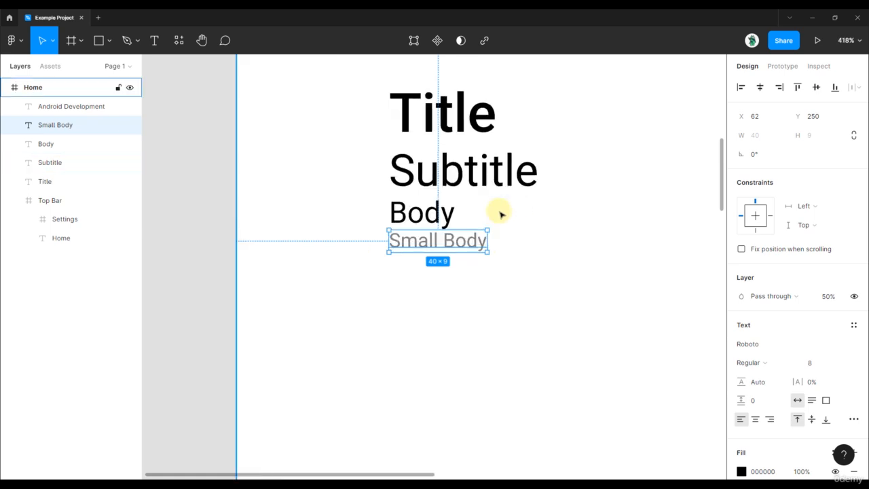
scroll(756, 378, "down", 2)
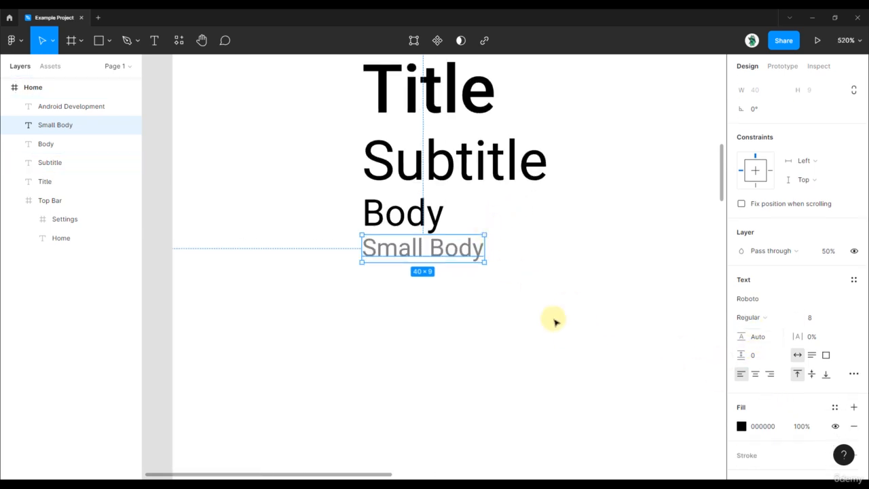
key("0")
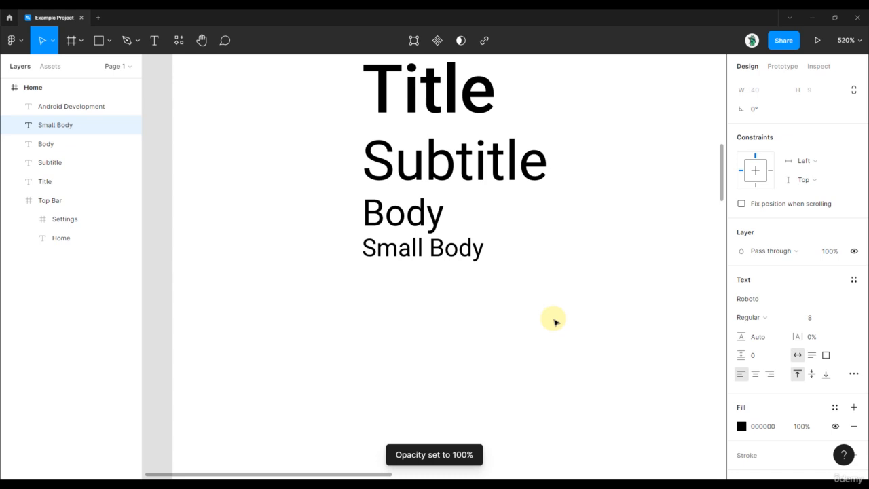
left_click(740, 423)
left_click_drag(706, 283, 566, 239)
left_click(522, 255)
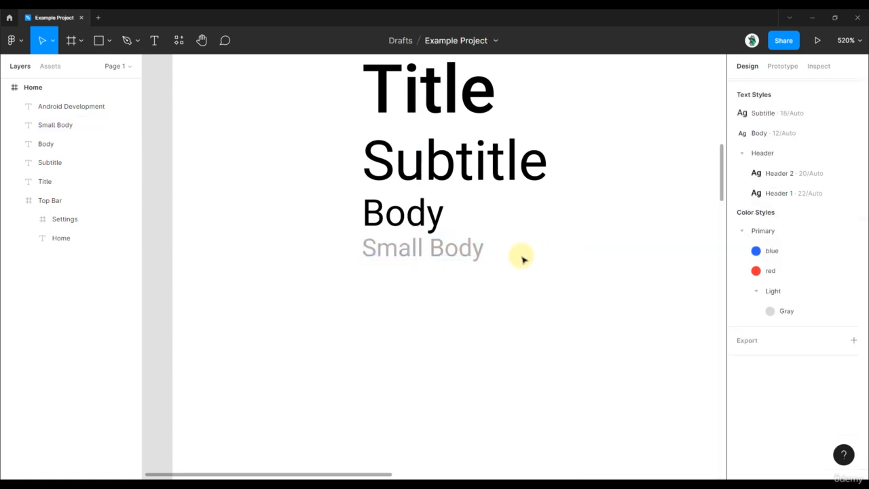
Step: Create a new text style named "SmallBody" from the grey Small Body text
left_click(479, 249)
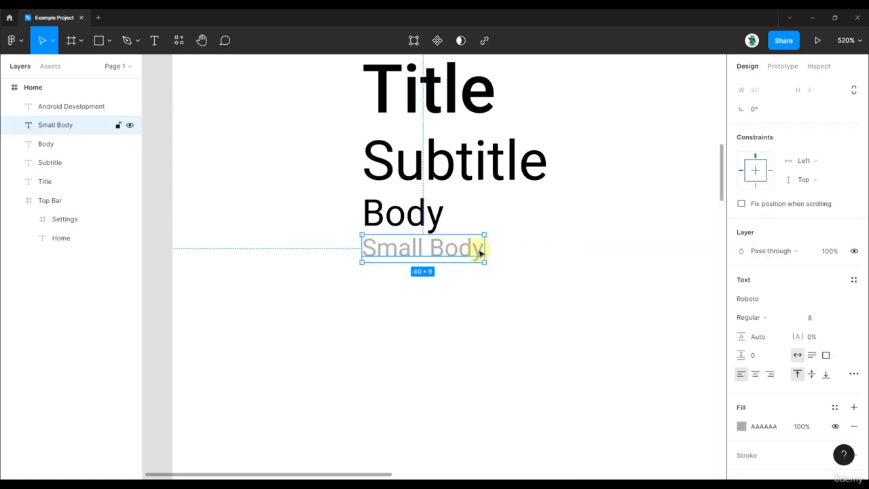
left_click(853, 282)
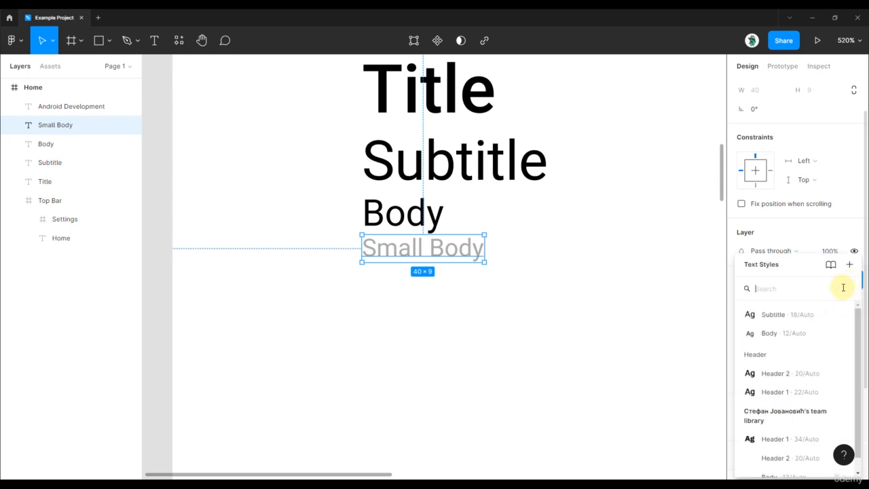
left_click(849, 266)
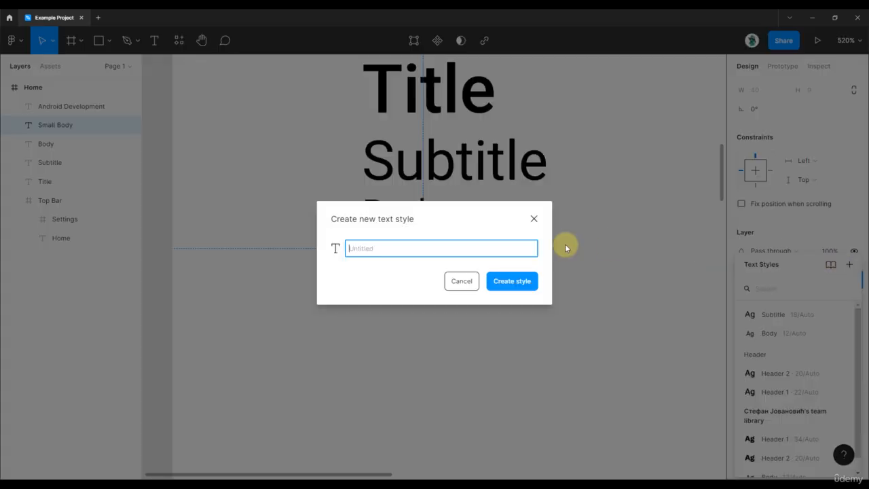
type("Bo")
key("ctrl+a")
type("SmallBody")
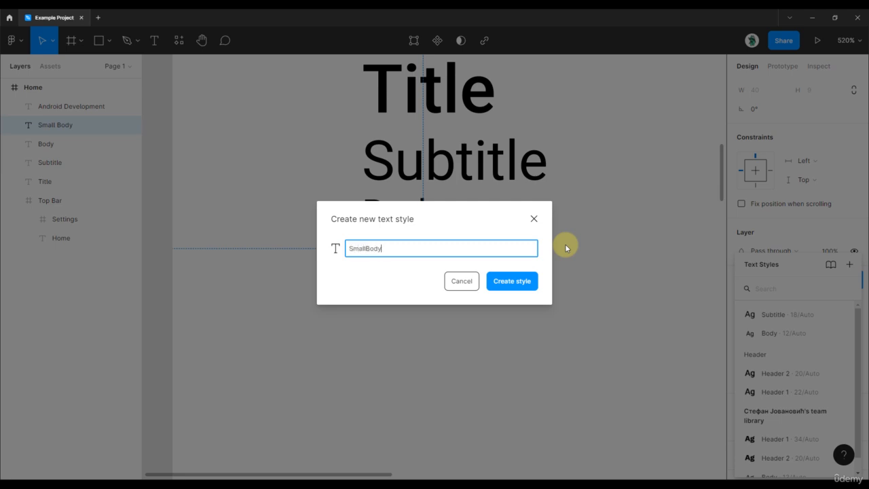
left_click(516, 289)
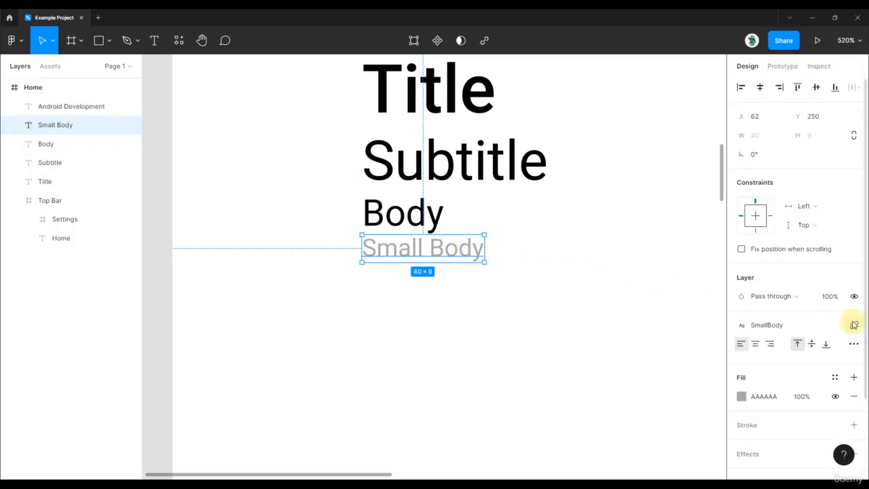
Step: Detach the SmallBody style from the Small Body text and reapply it
left_click(853, 325)
left_click(853, 328)
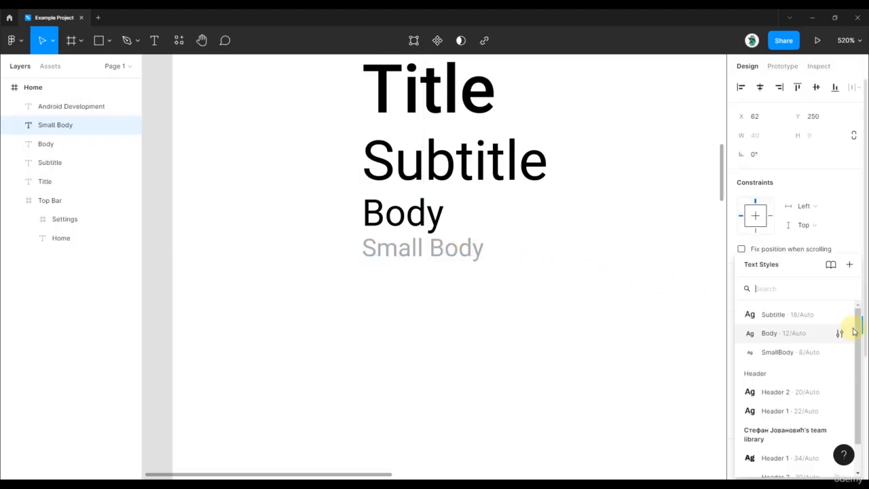
left_click(800, 351)
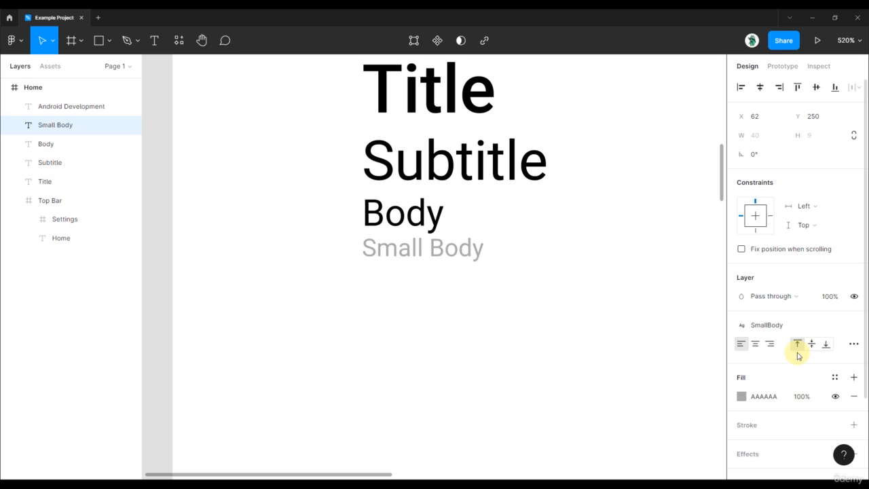
Step: Detach the Body style from the Body text and apply the SmallBody style to it instead
left_click(410, 217)
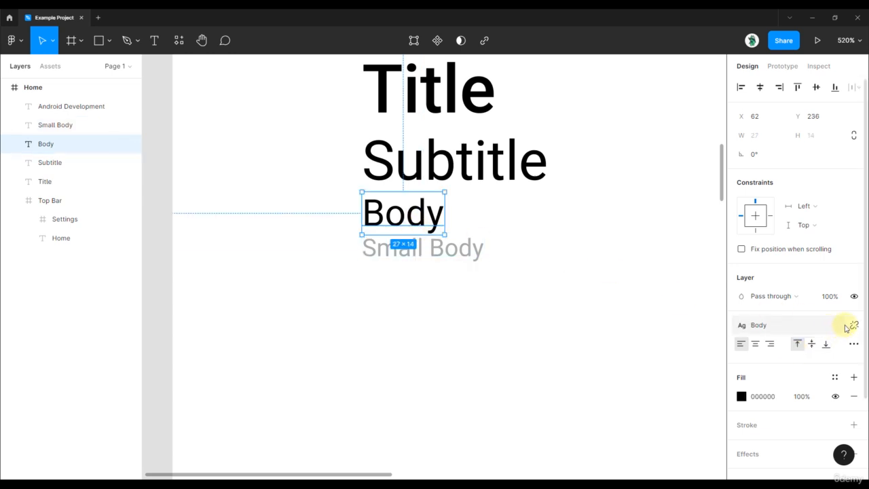
left_click(852, 325)
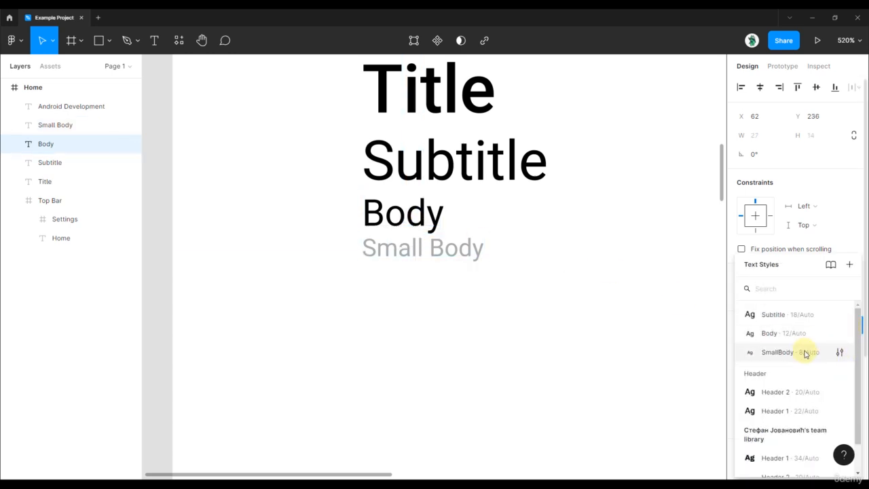
left_click(800, 351)
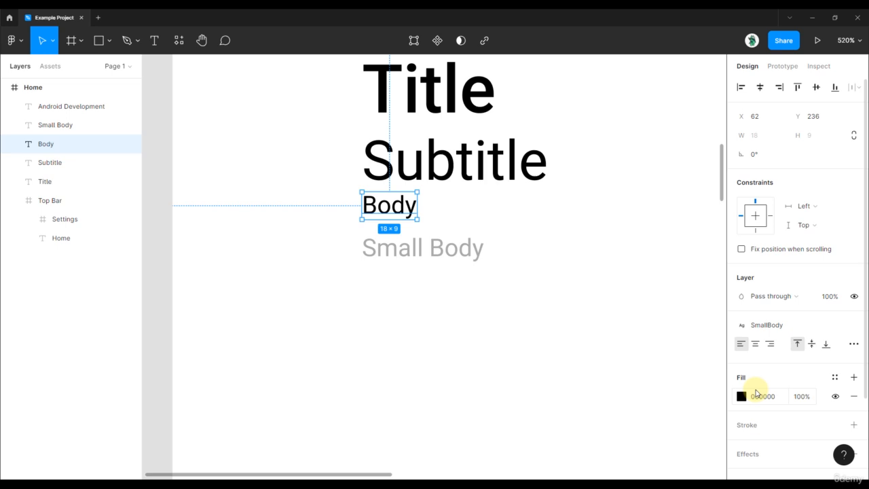
scroll(466, 203, "down", 4)
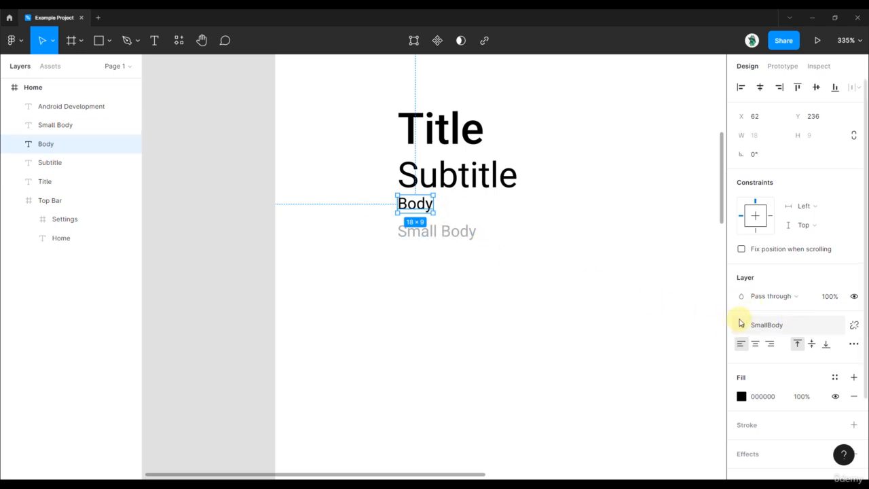
Step: Apply the Primary/blue colour style to the Body text's fill and replace it with Primary/Light/Gray
left_click(834, 377)
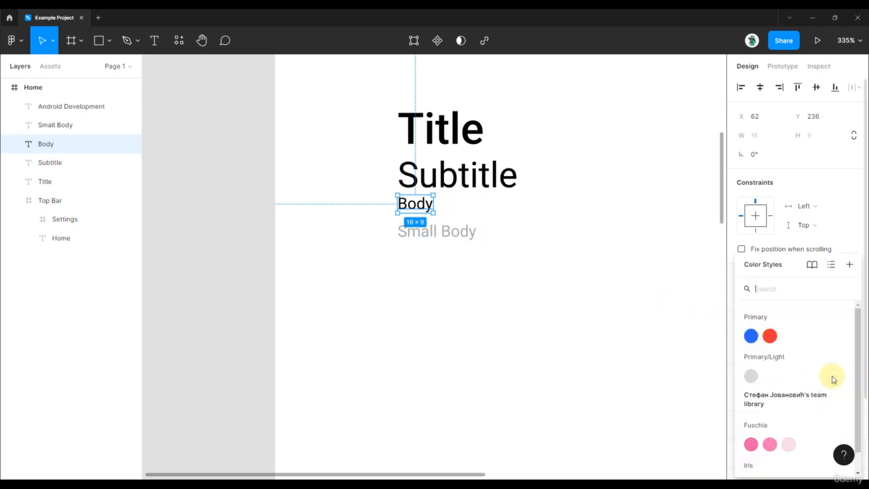
left_click(751, 337)
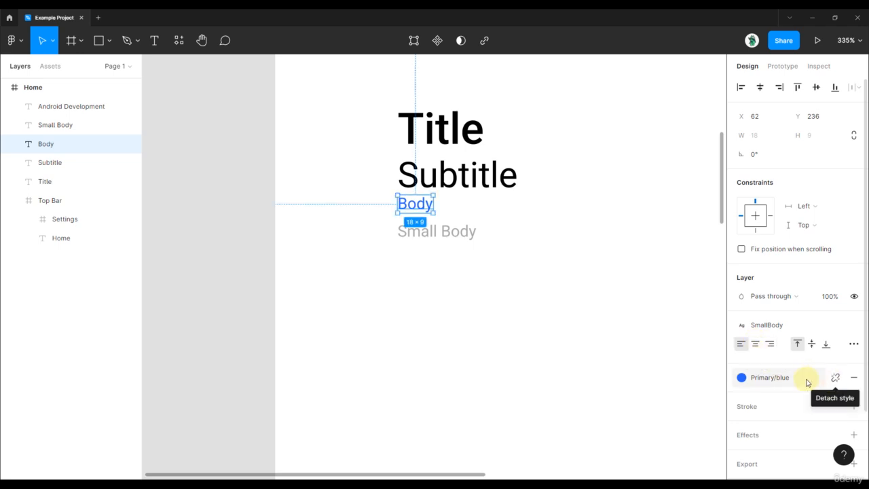
left_click(742, 378)
left_click(751, 376)
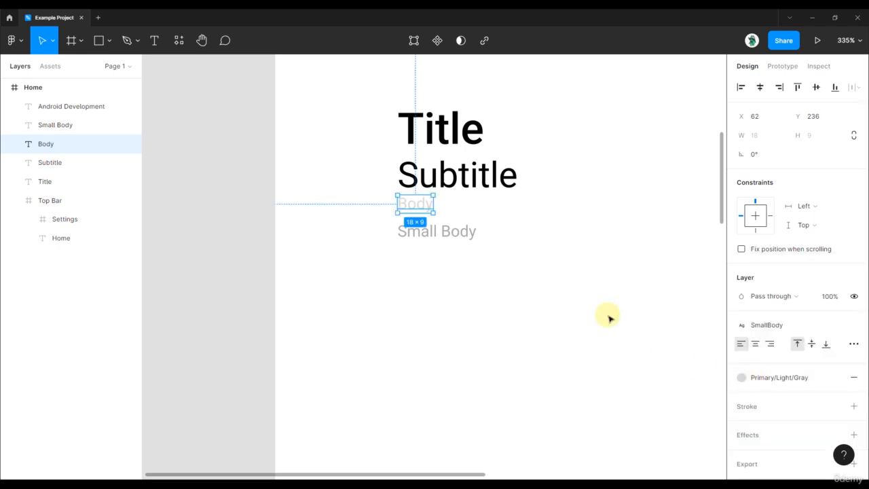
Step: Delete the Small Body text from the Home frame
left_click(605, 315)
left_click(447, 232)
key("Delete")
Step: Apply the Primary/Light/Gray colour style to the Android Development text and move it up to just below the Body text
scroll(524, 293, "down", 2)
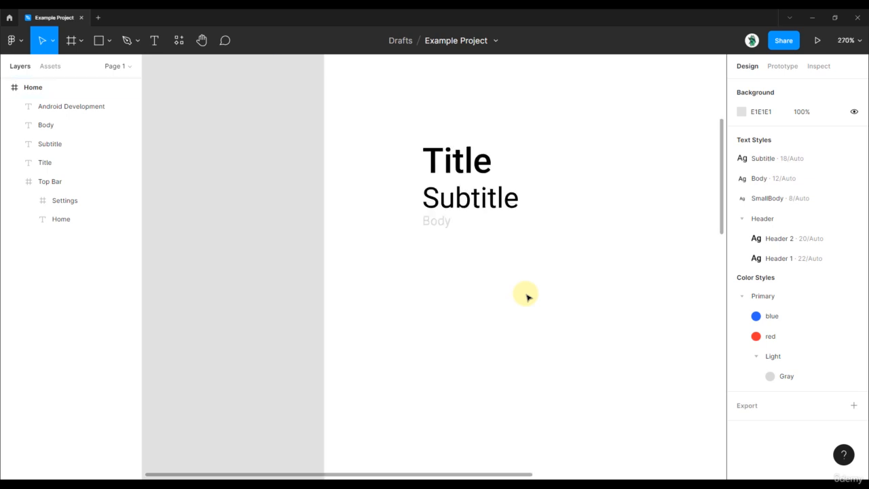
left_click_drag(610, 244, 502, 275)
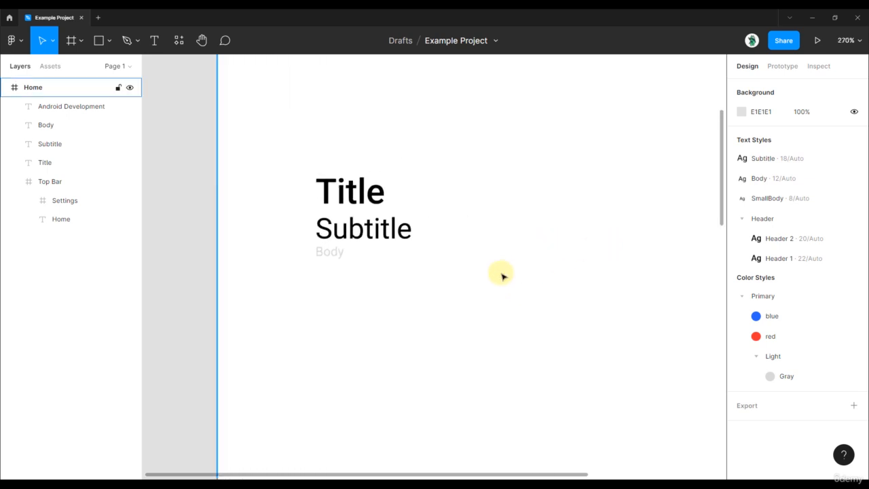
scroll(501, 273, "down", 3)
left_click_drag(554, 302, 528, 269)
left_click_drag(504, 386, 421, 355)
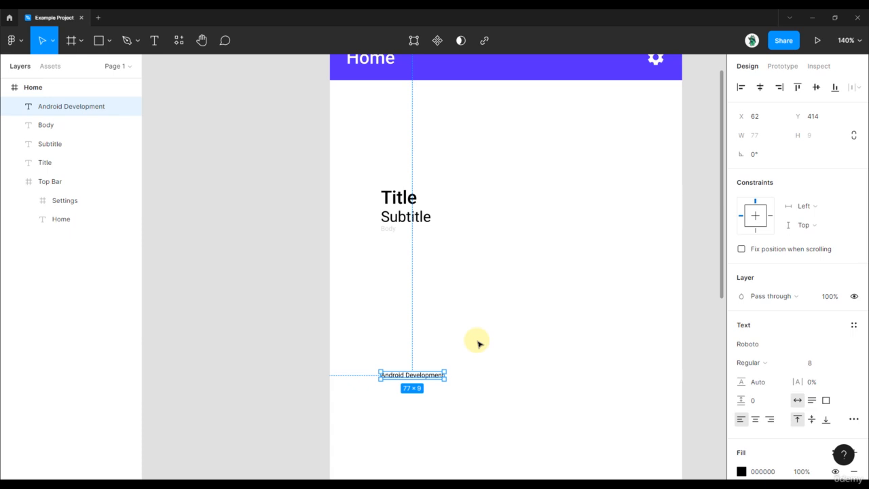
scroll(750, 370, "down", 2)
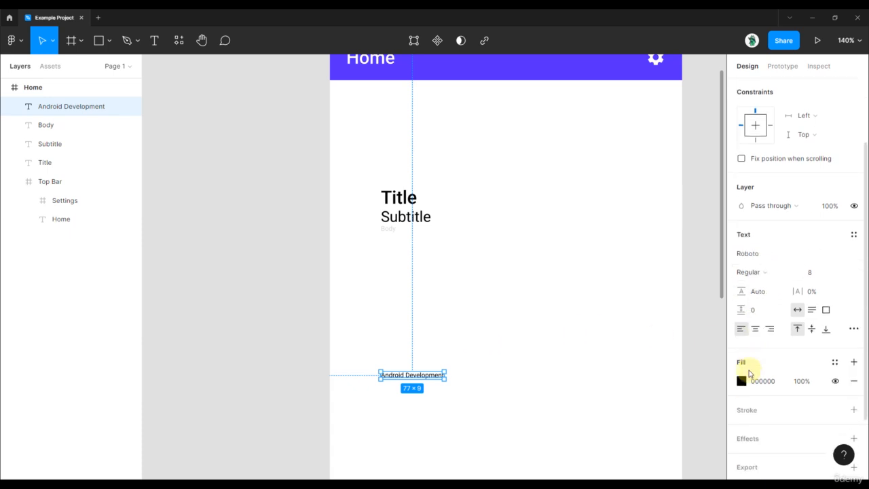
left_click(834, 362)
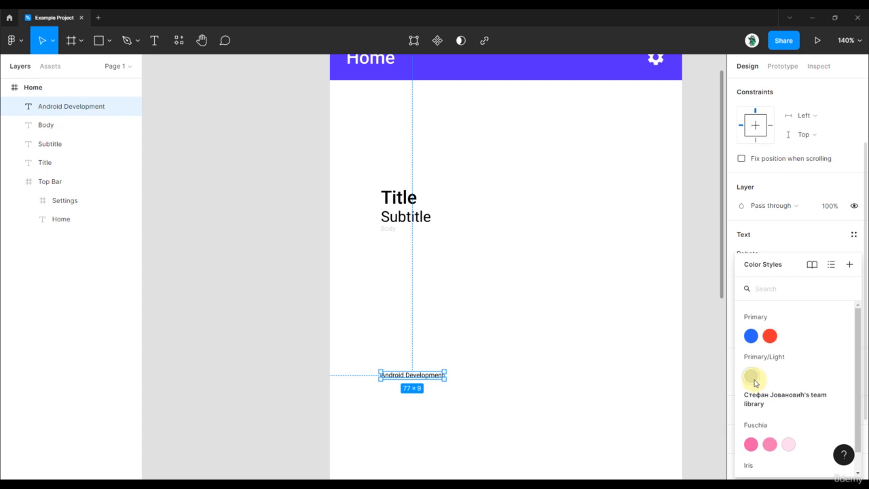
left_click(751, 377)
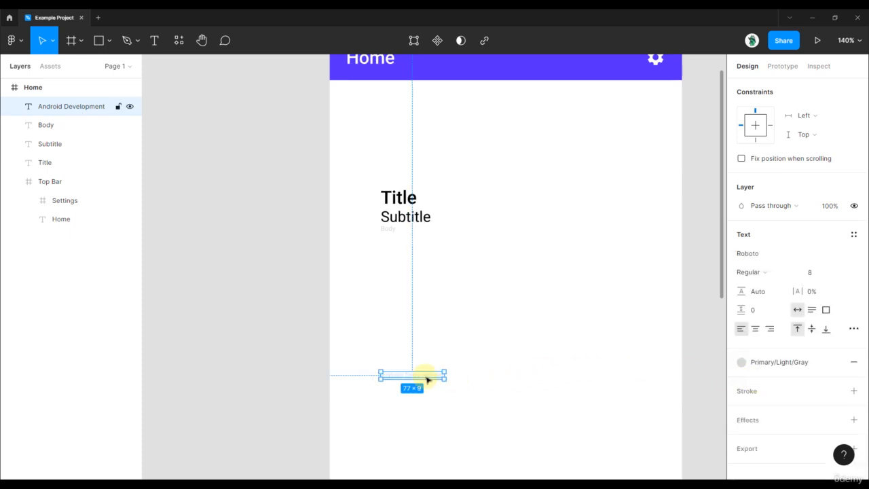
left_click_drag(427, 378, 427, 244)
left_click(519, 232)
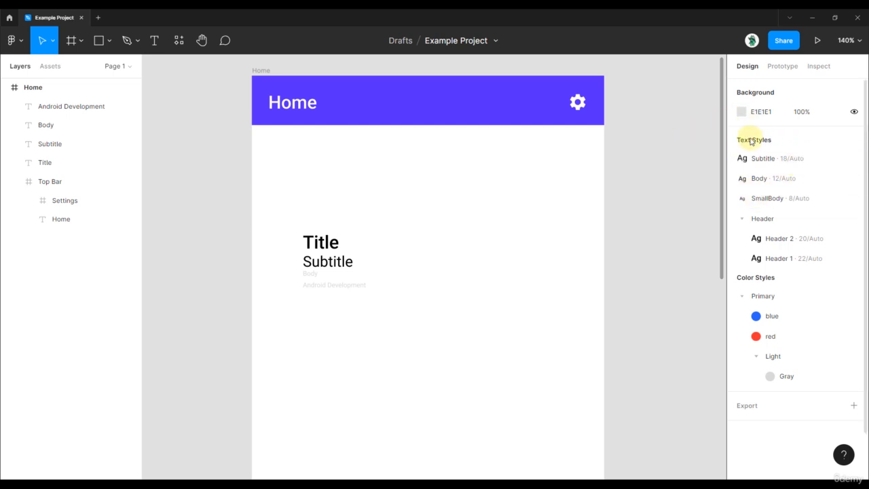
Step: Collapse the Primary colour style group, and collapse and re-expand the Header text style group
left_click(741, 295)
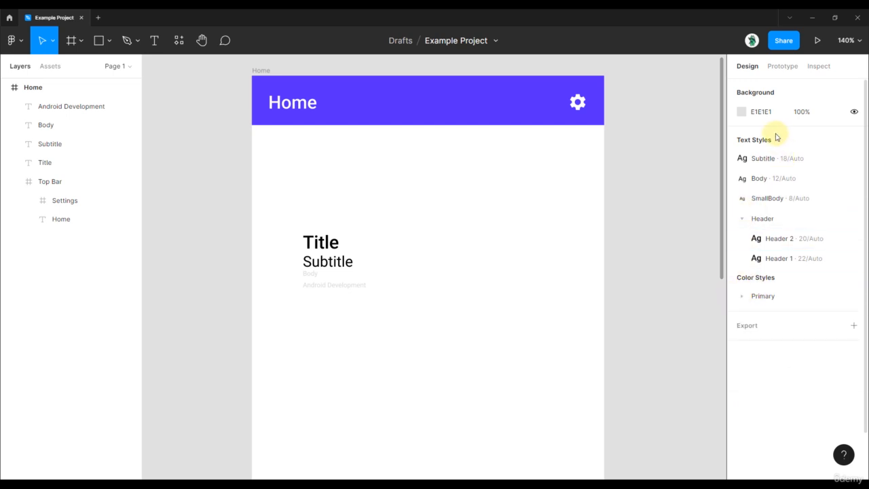
left_click(740, 218)
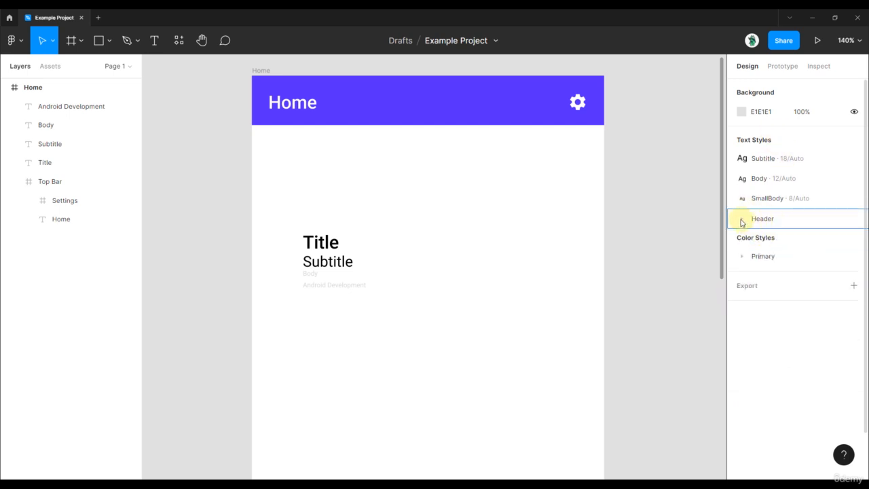
left_click(740, 218)
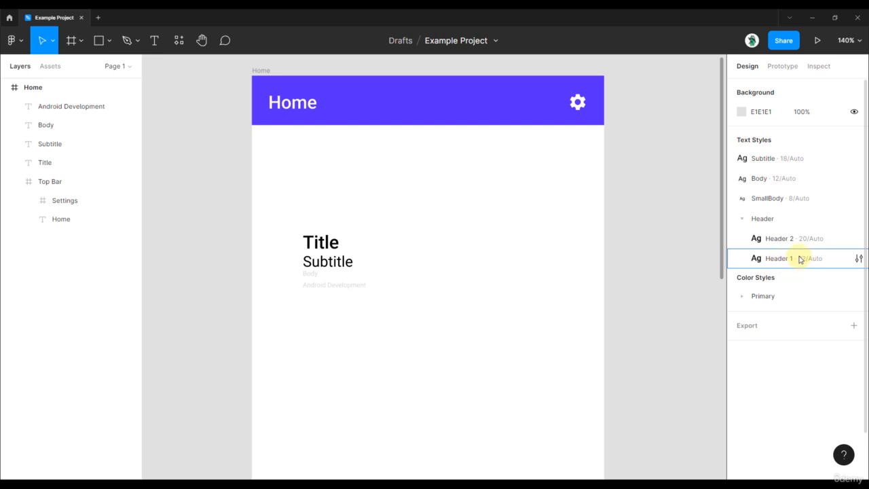